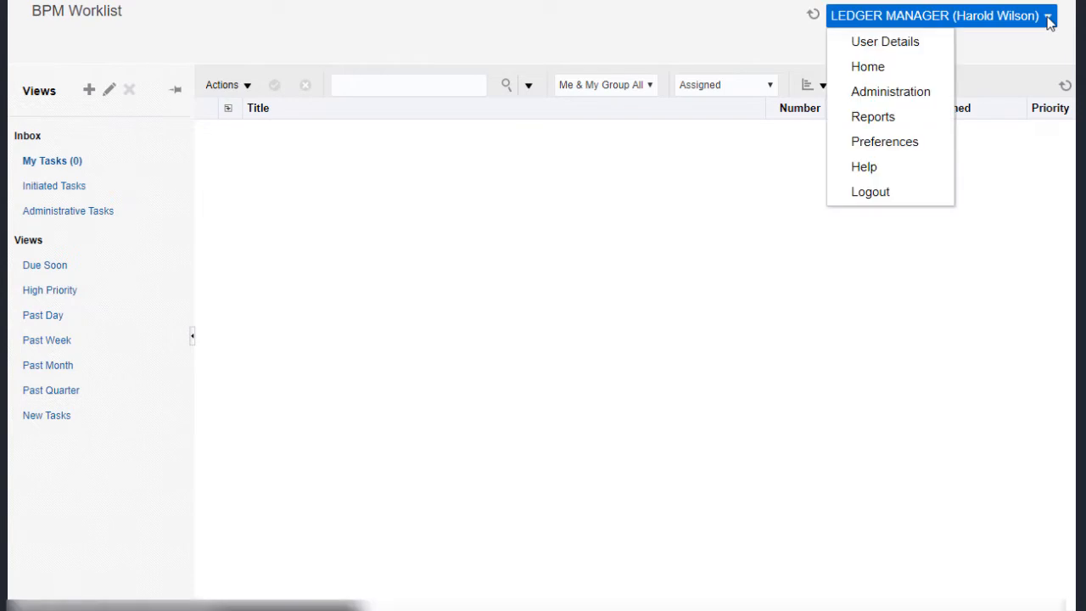
Step: Open the administration's task configuration and search the tasks to be configured for FinGl
left_click(891, 92)
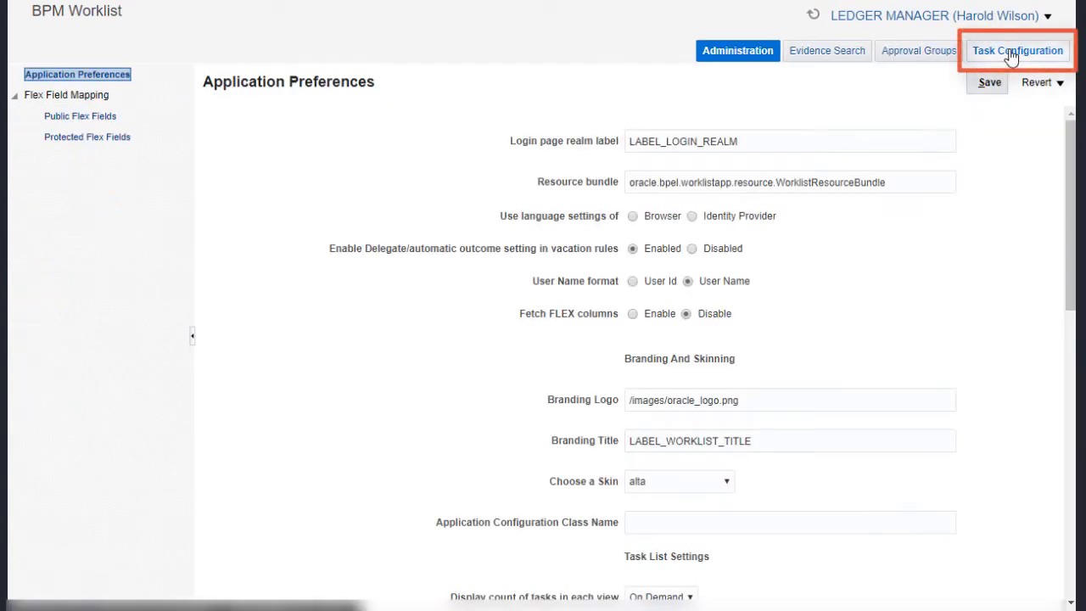
left_click(1012, 53)
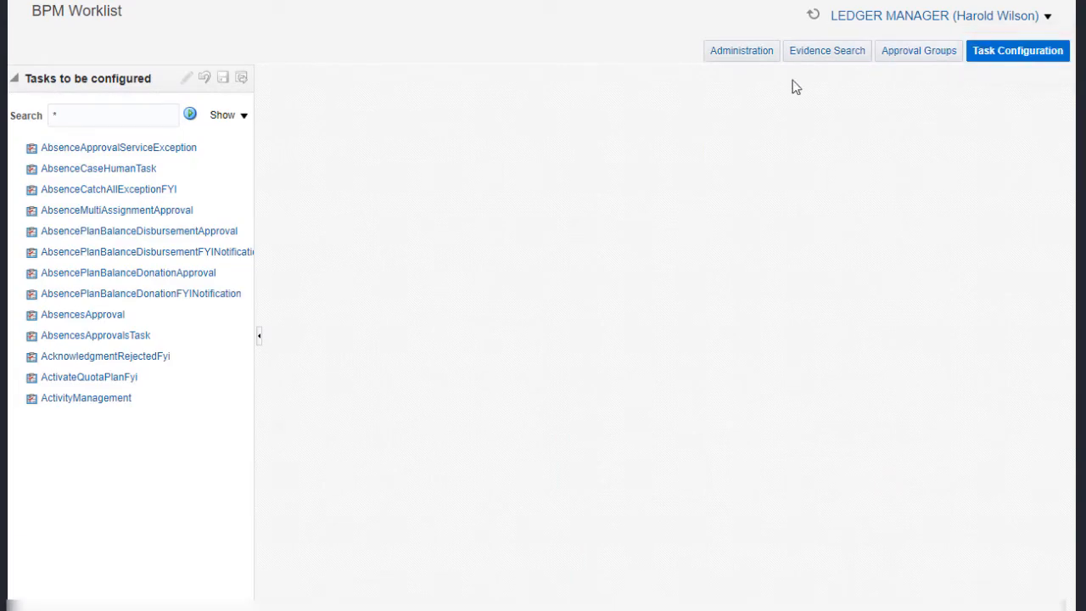
left_click(158, 116)
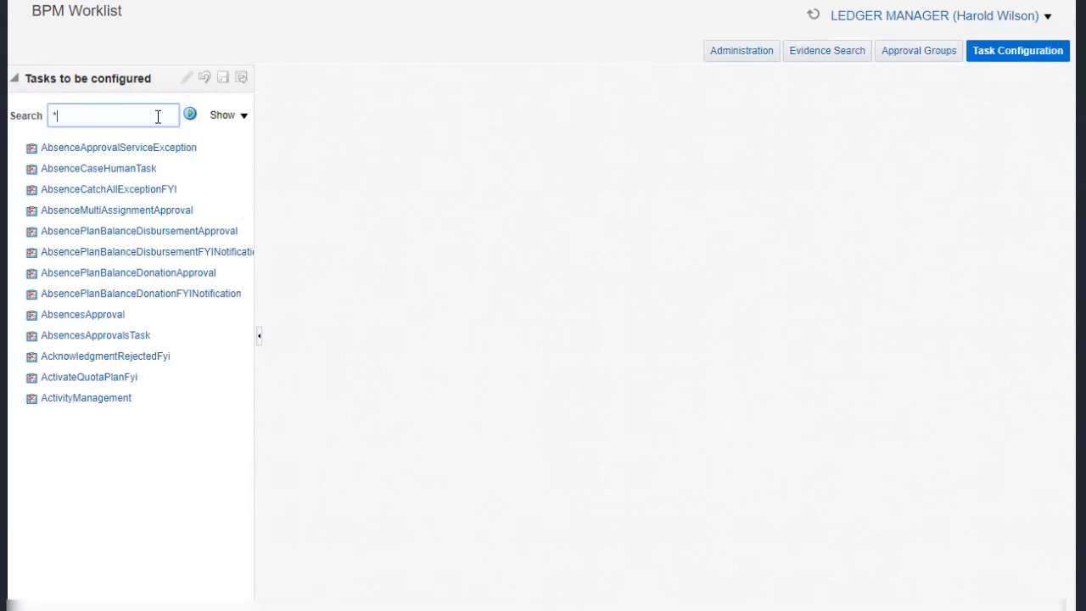
type("FinGl")
left_click(190, 115)
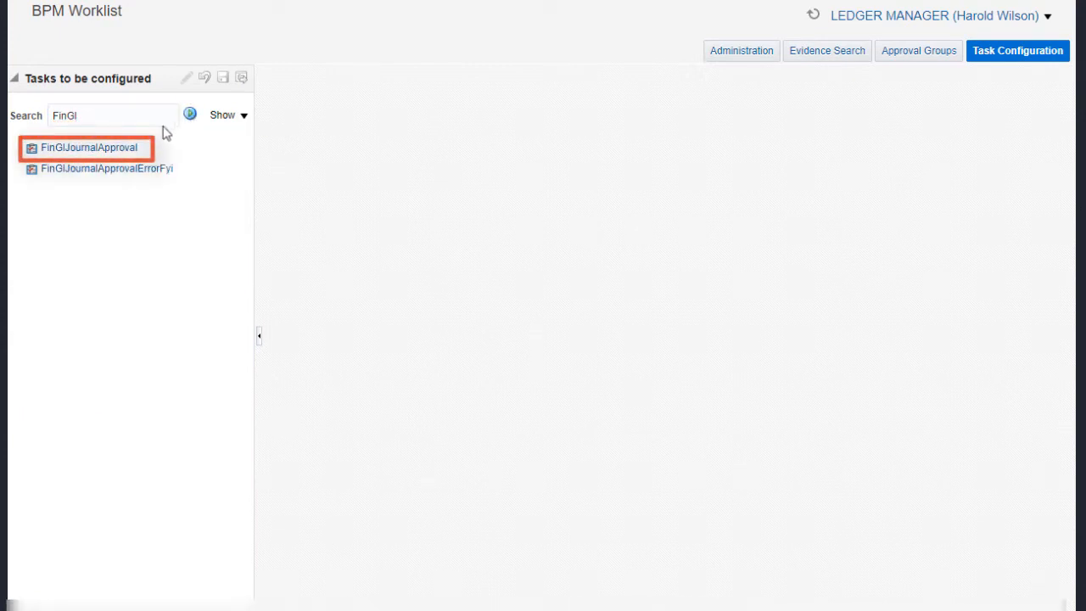
Step: Open the FinGlJournalApproval task for editing and collapse the task list
left_click(128, 148)
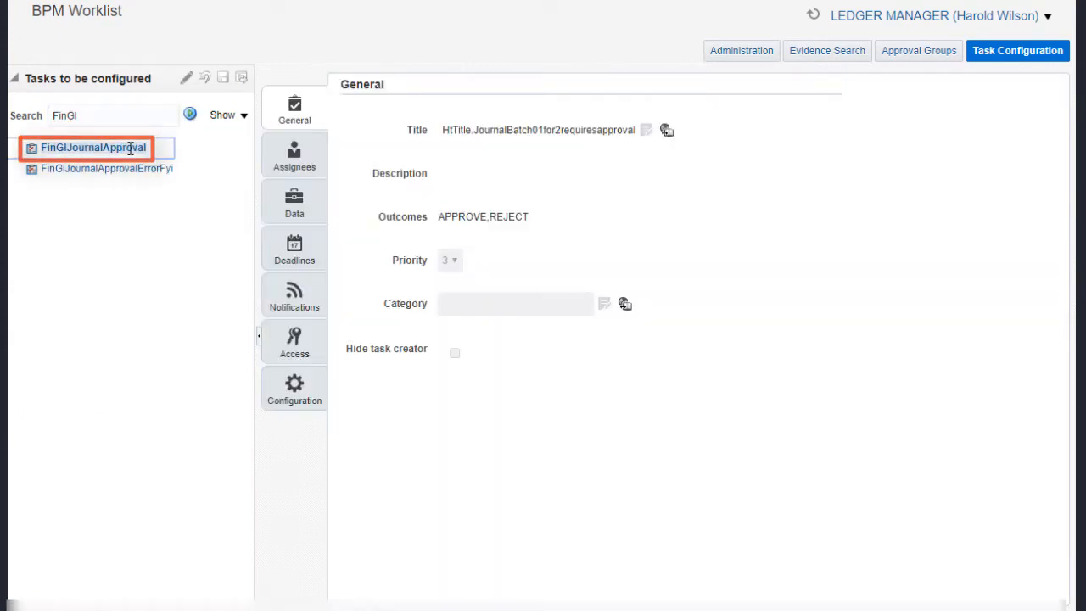
left_click(186, 78)
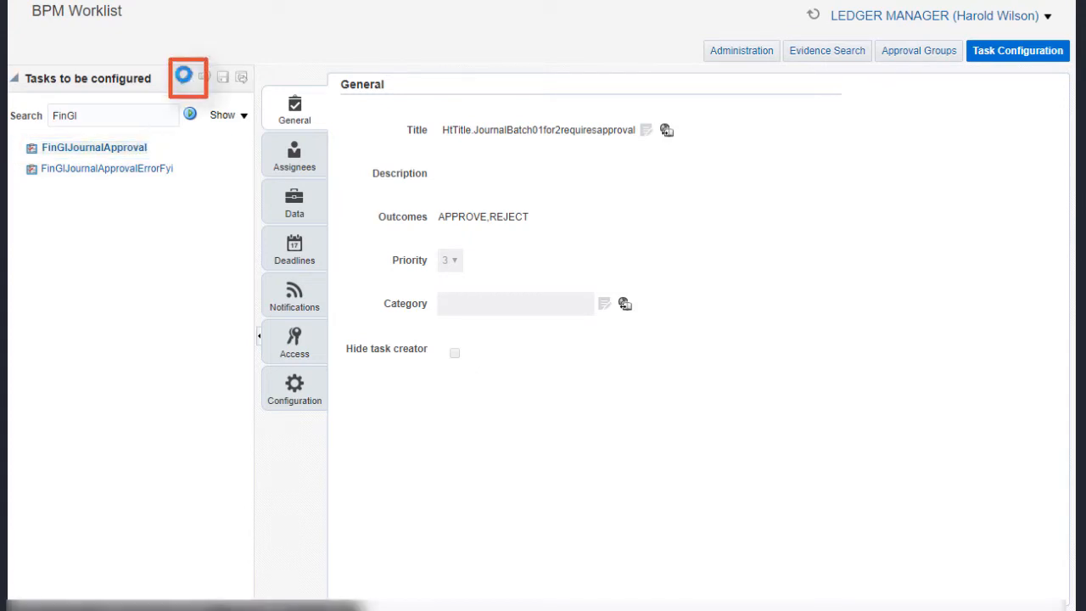
left_click(260, 337)
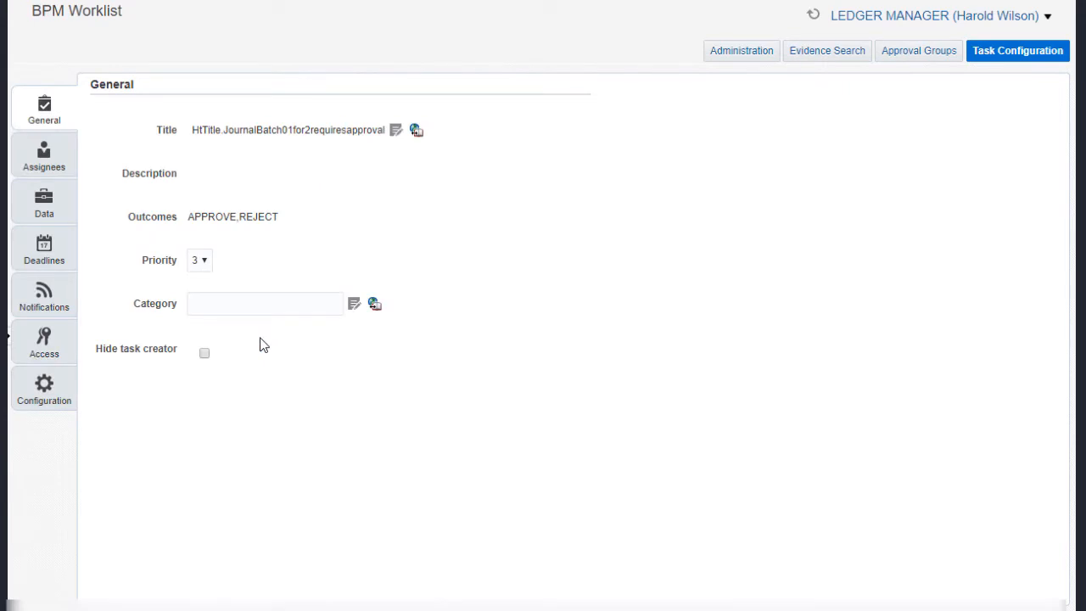
Step: Go to the task's assignees and open the supervisory journal approval rule set of the serial type participant, with the ruleset list collapsed
left_click(41, 153)
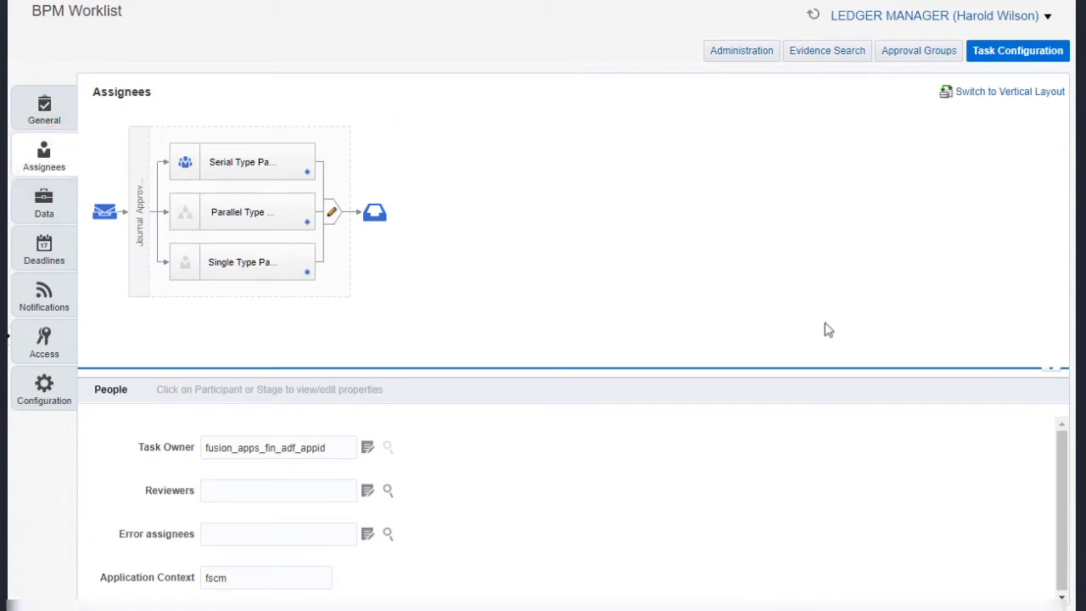
left_click(1052, 370)
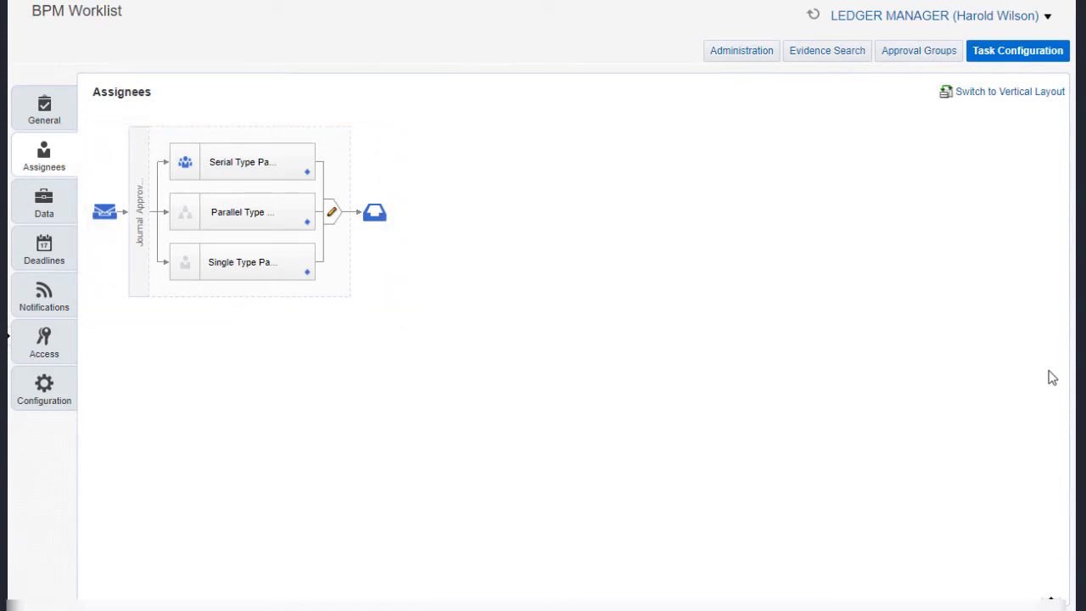
left_click(306, 160)
left_click(306, 158)
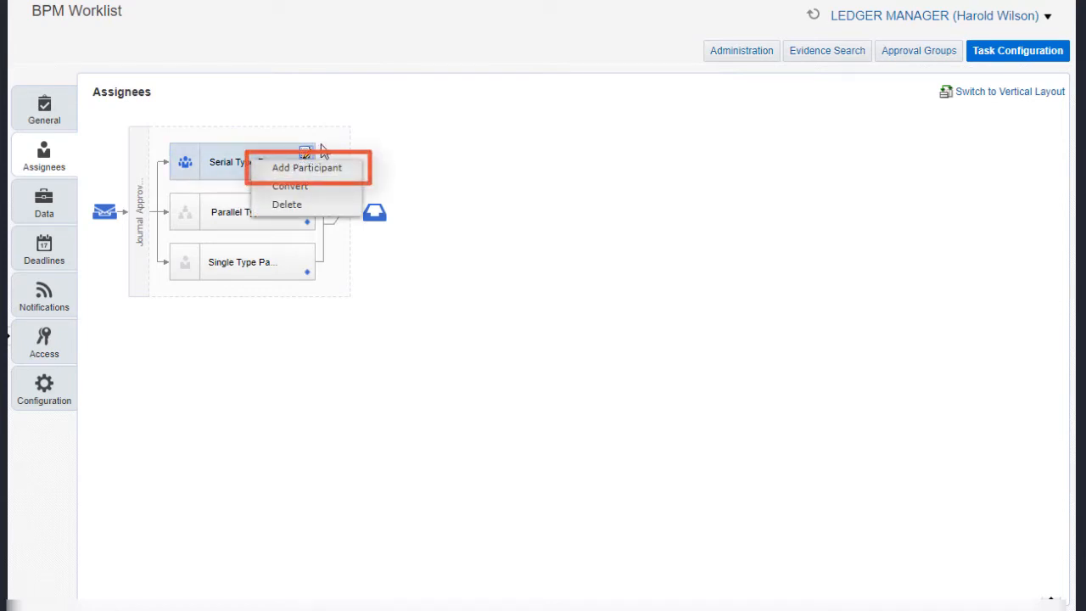
left_click(322, 146)
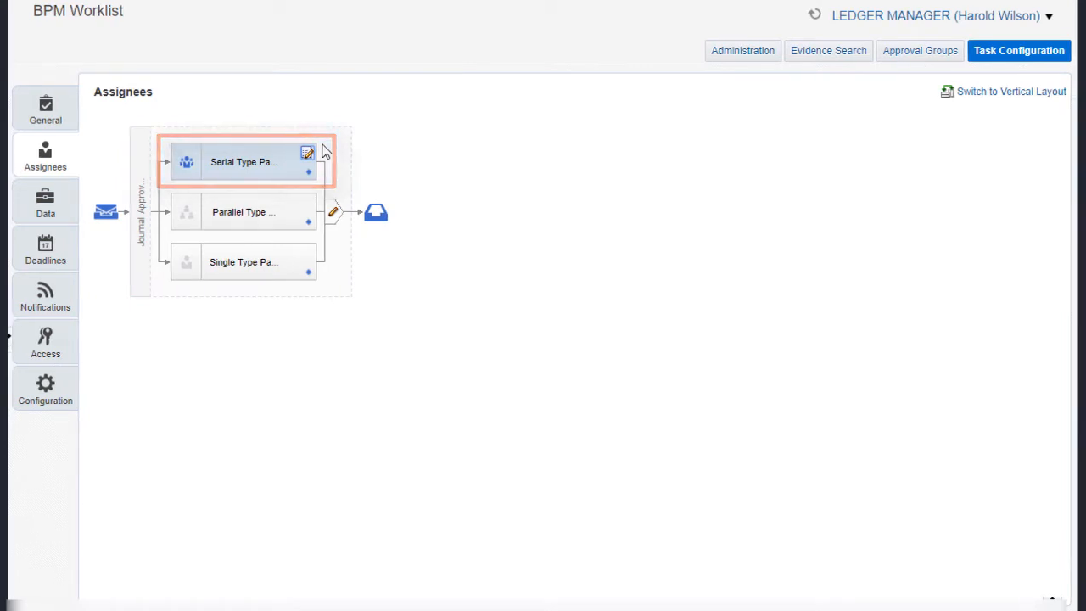
left_click(310, 173)
left_click(335, 185)
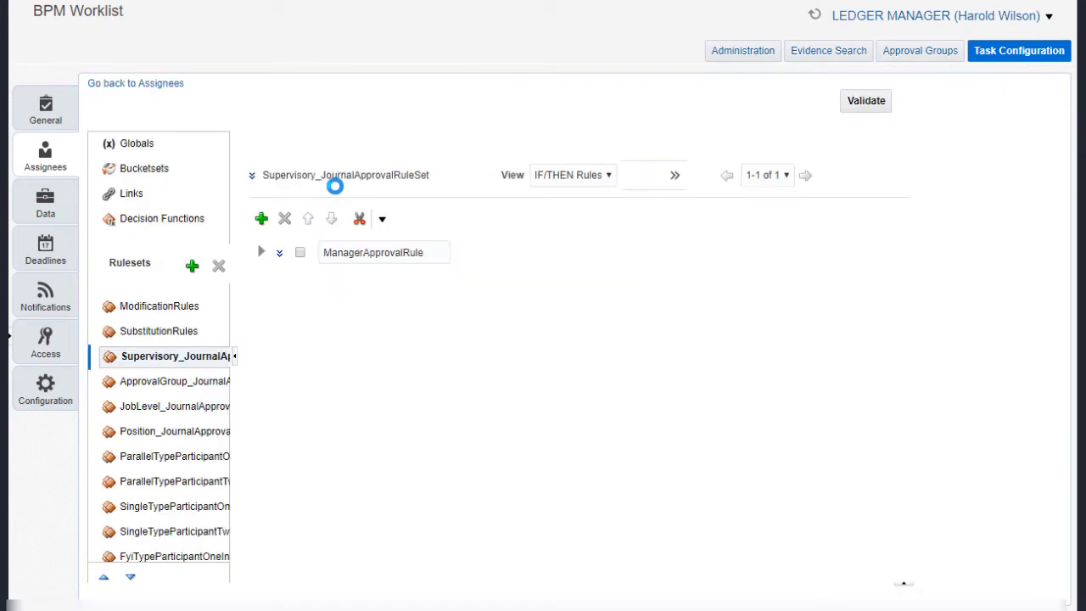
left_click(236, 358)
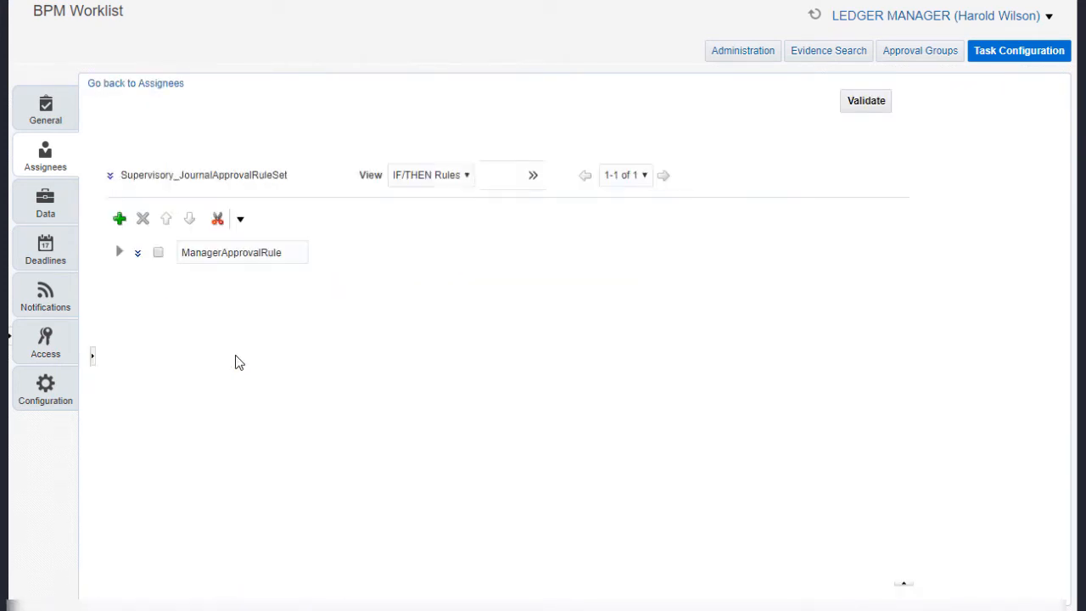
Step: Deactivate the ManagerApprovalRule in its advanced settings and collapse the rule
left_click(119, 252)
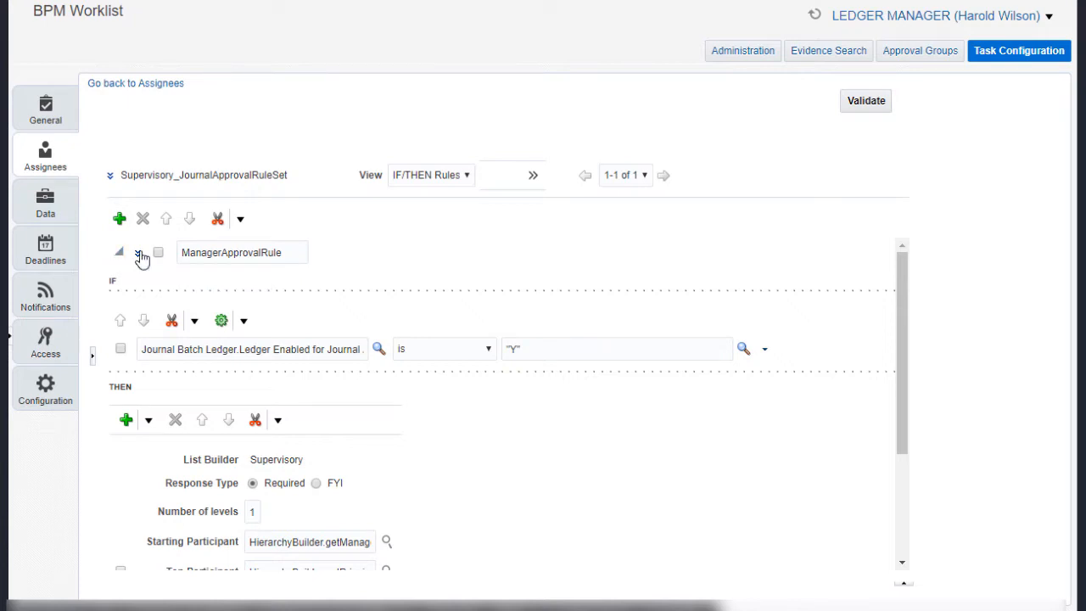
left_click(139, 255)
left_click(141, 253)
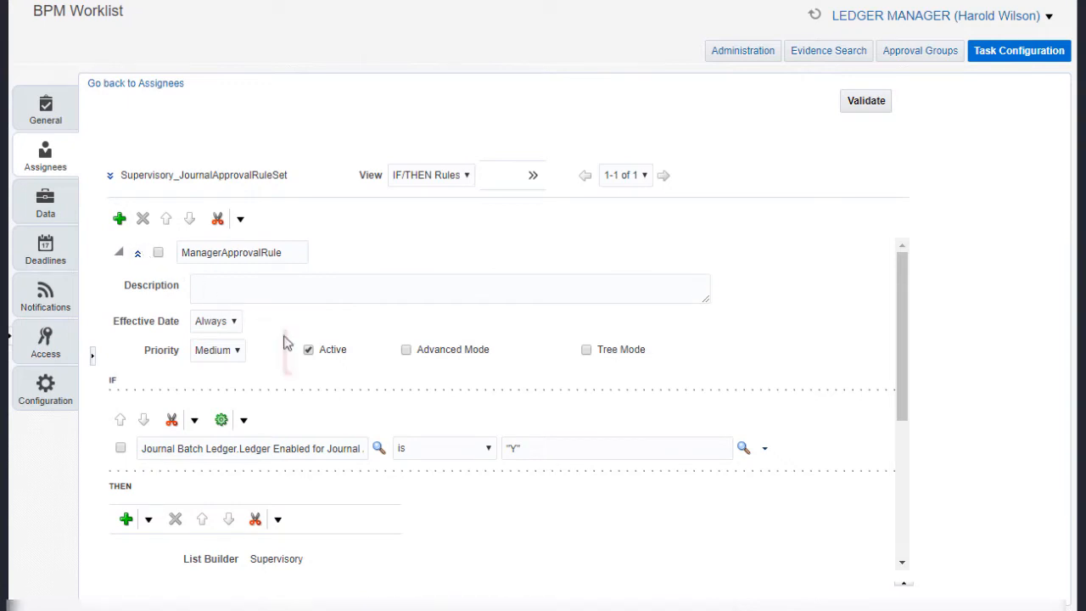
left_click(309, 350)
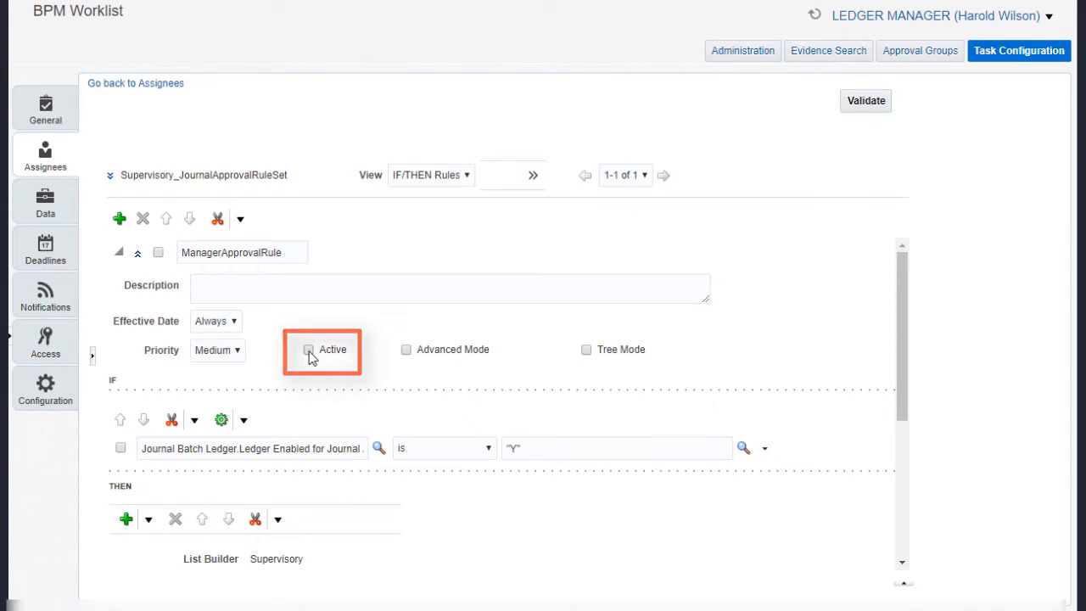
left_click(120, 253)
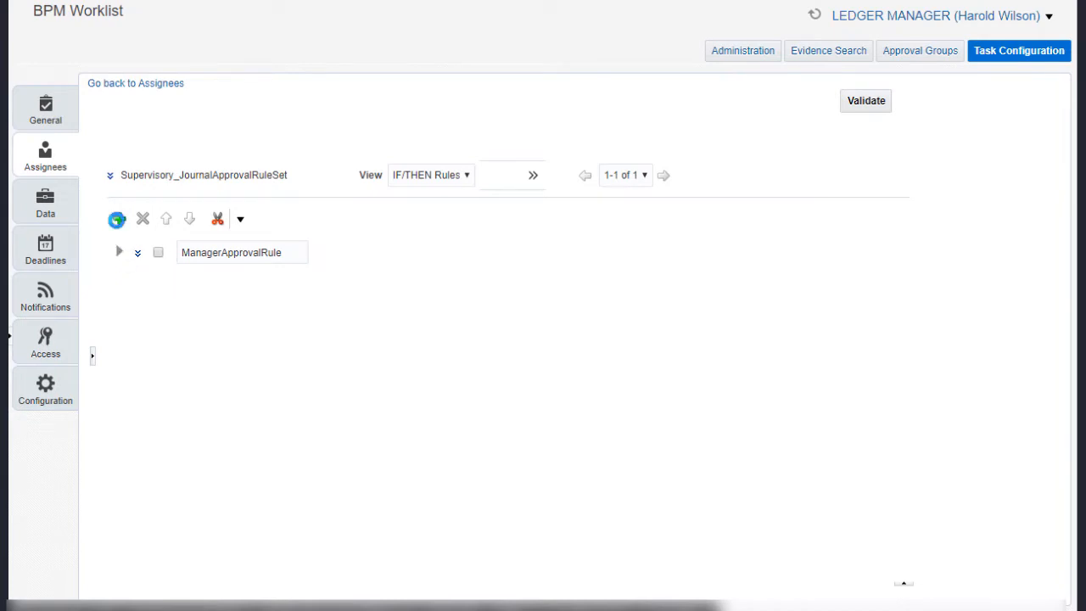
Step: Add a new rule to the supervisory rule set and name it "Between 500 and 10000"
left_click(119, 219)
left_click(271, 296)
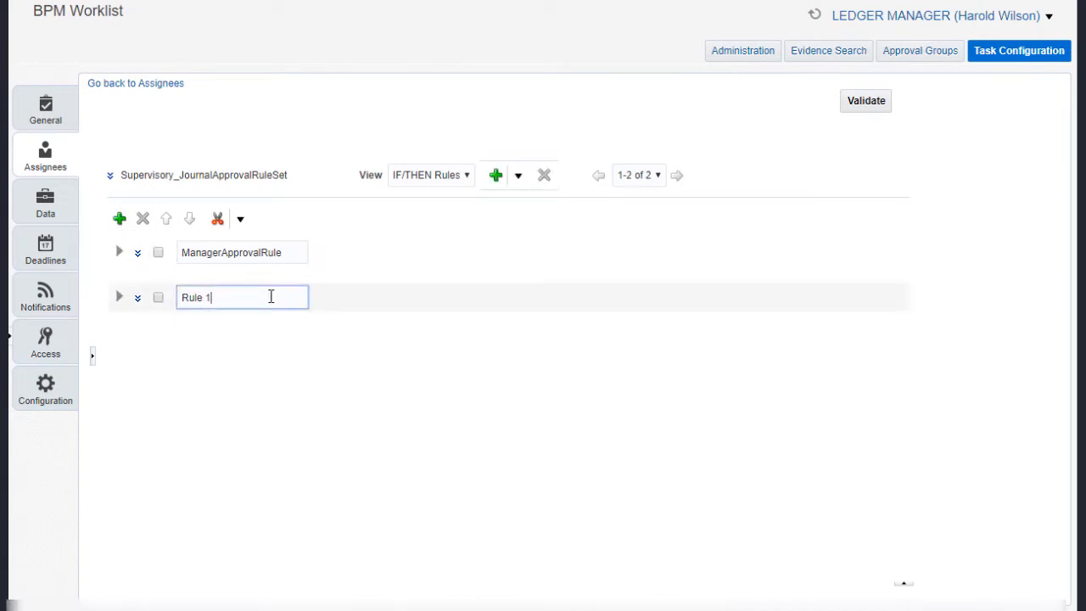
key("ctrl+a")
key("BackSpace")
type("Between 500 and 10000")
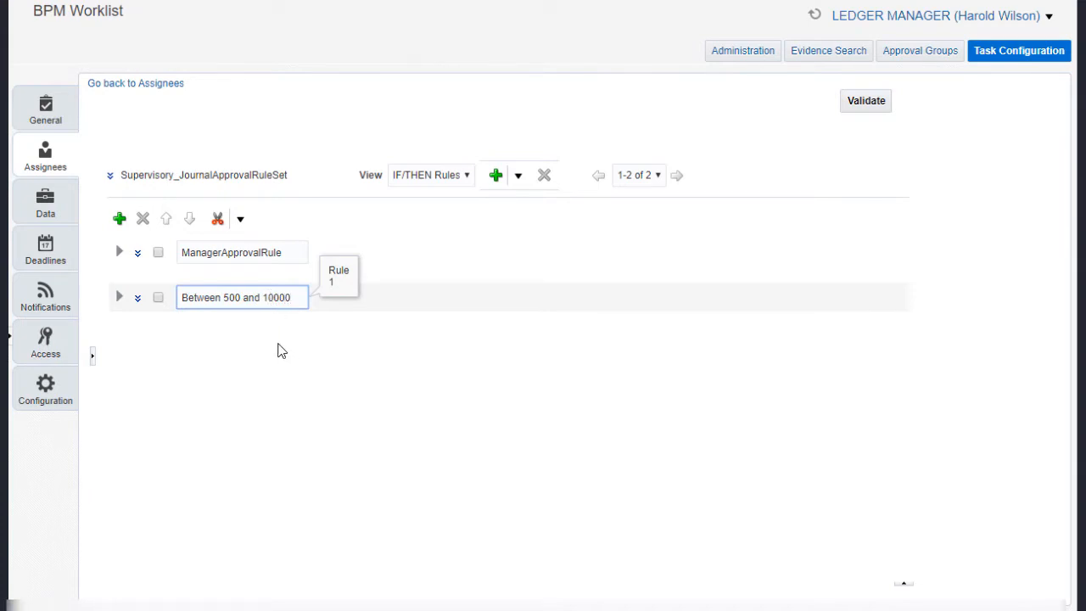
Step: Set the first IF condition's attribute of the Between 500 and 10000 rule to Maximum Amount Journal.Name
left_click(119, 299)
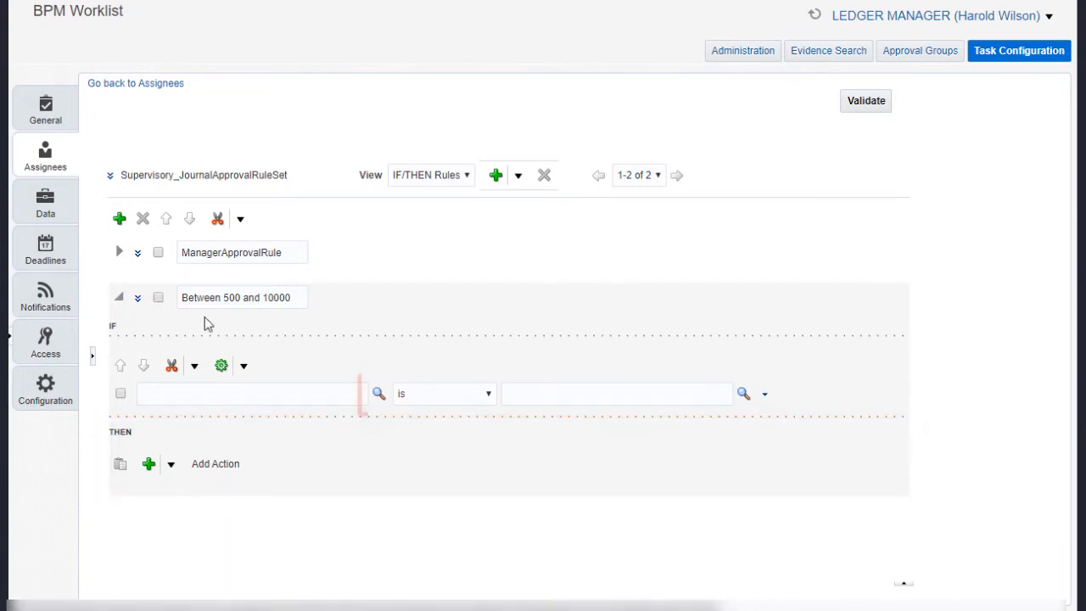
left_click(379, 397)
type("Maximum")
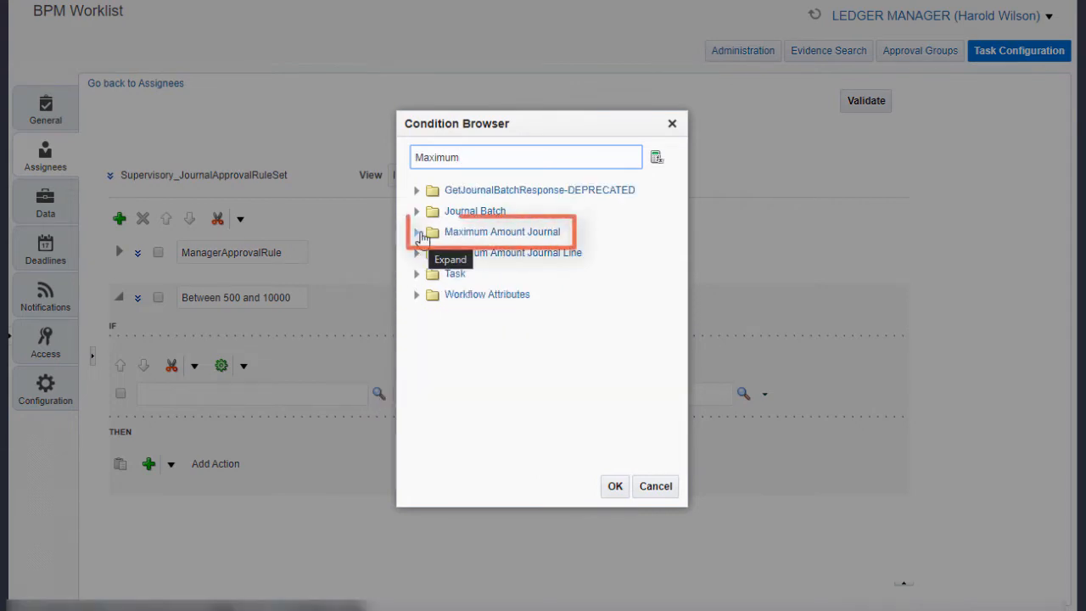
left_click(416, 233)
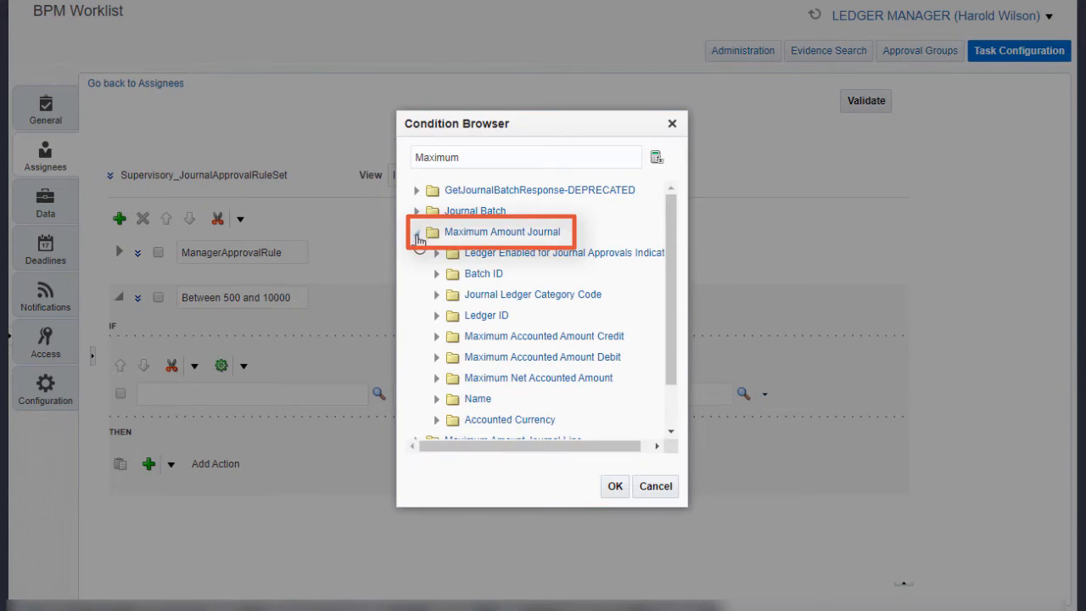
left_click(557, 408)
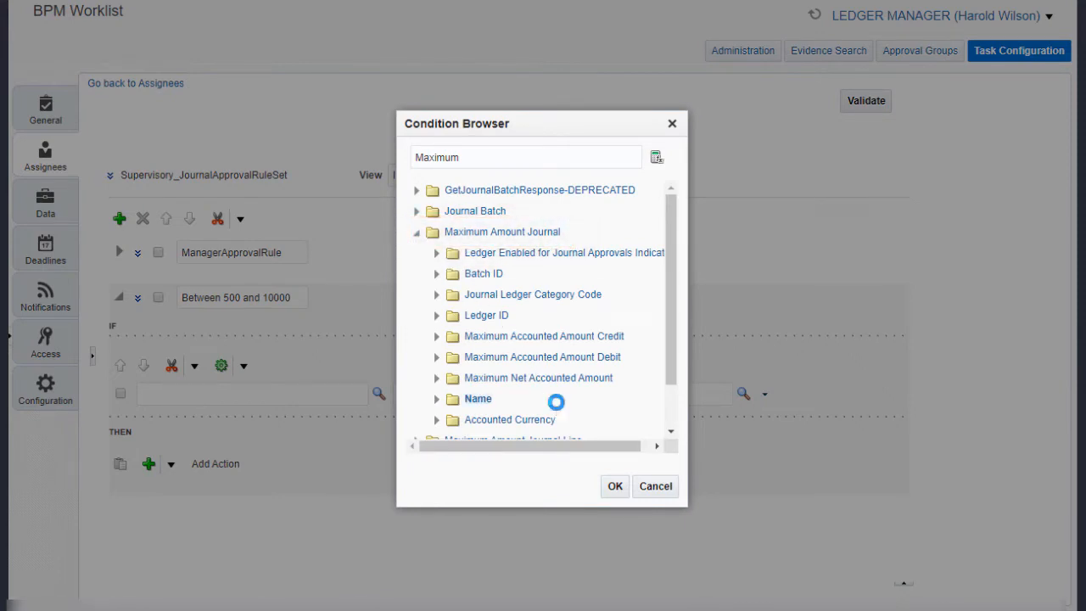
left_click(615, 487)
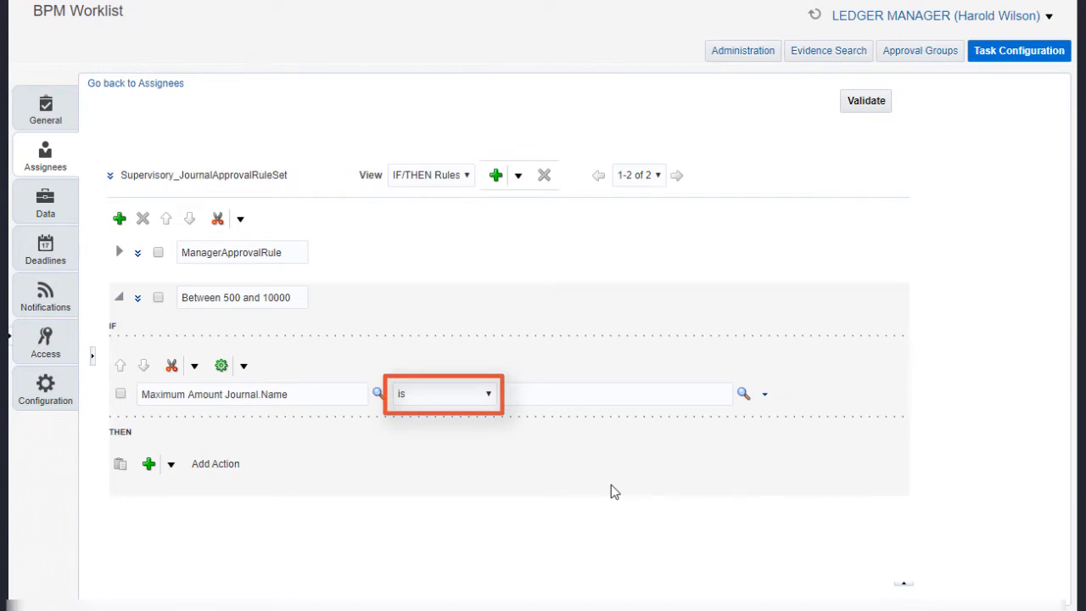
Step: Set the comparison value of the Maximum Amount Journal.Name condition to "Vision Corporation" in double quotes
left_click(694, 396)
type("\"Vis")
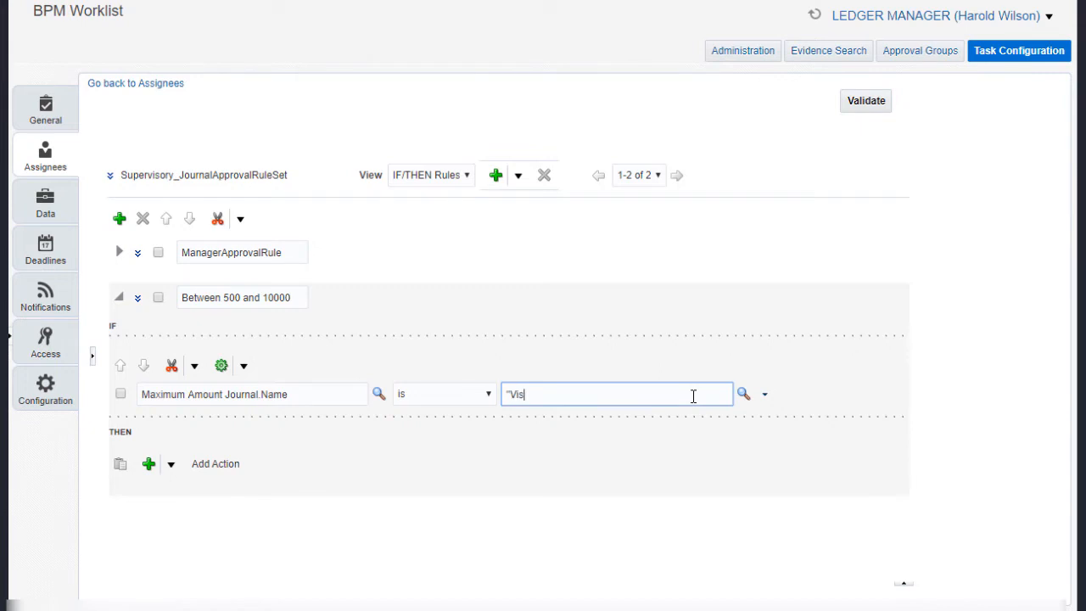
type("ion Corporation\"")
left_click(694, 430)
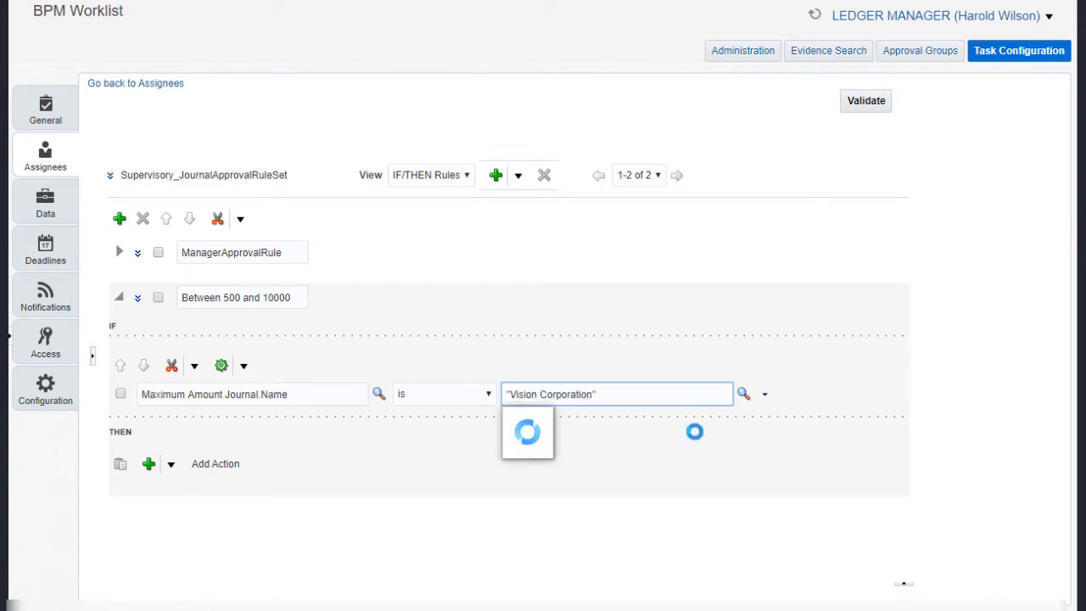
Step: Add a second simple test on the Maximum Amount Journal's Maximum Accounted Amount Credit and set its operator to between
left_click(765, 395)
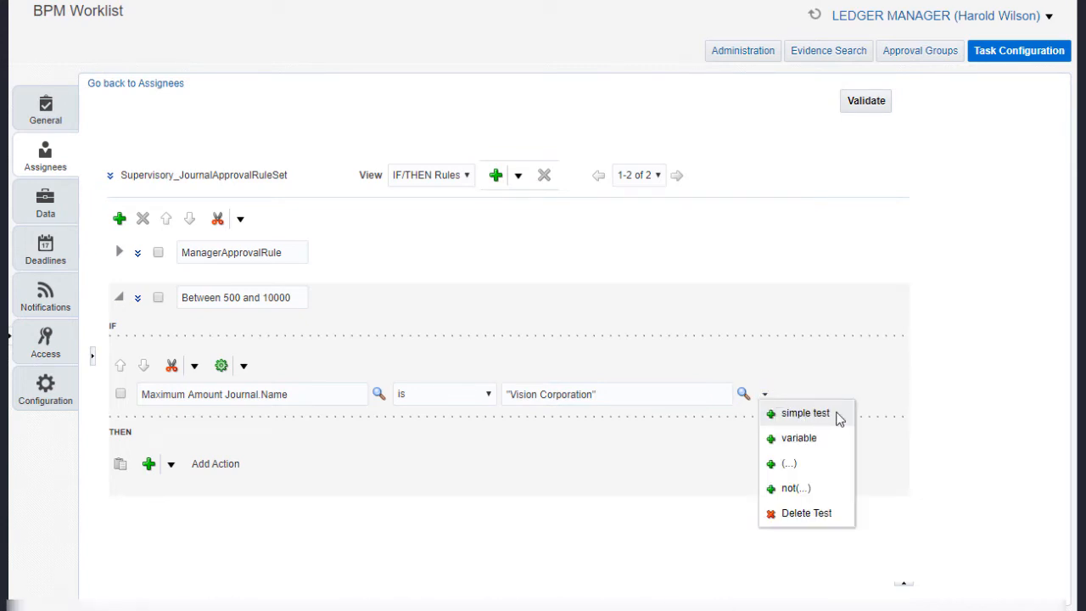
left_click(838, 417)
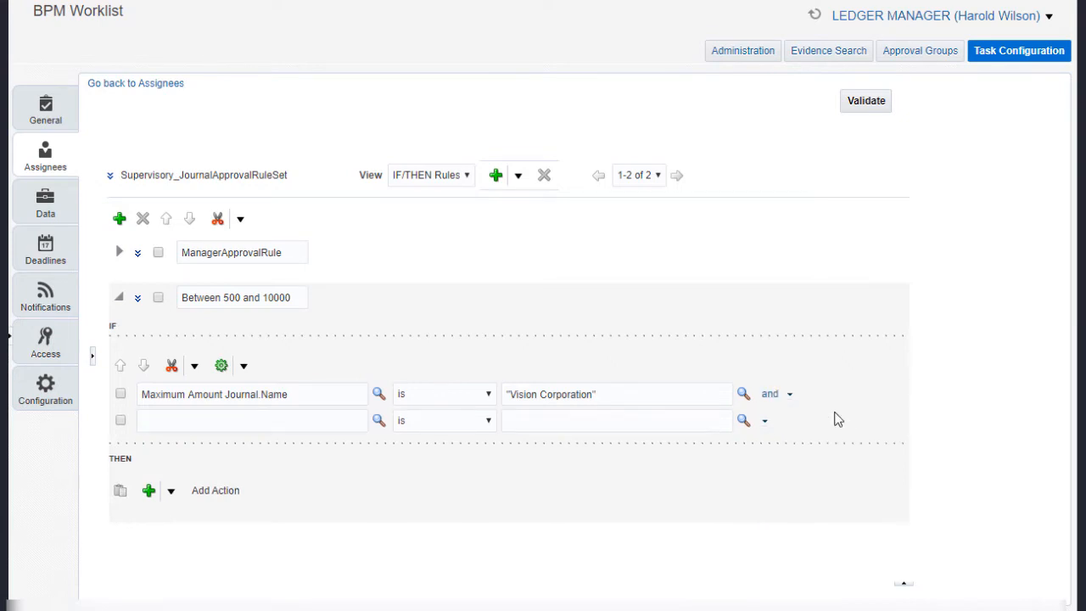
left_click(379, 421)
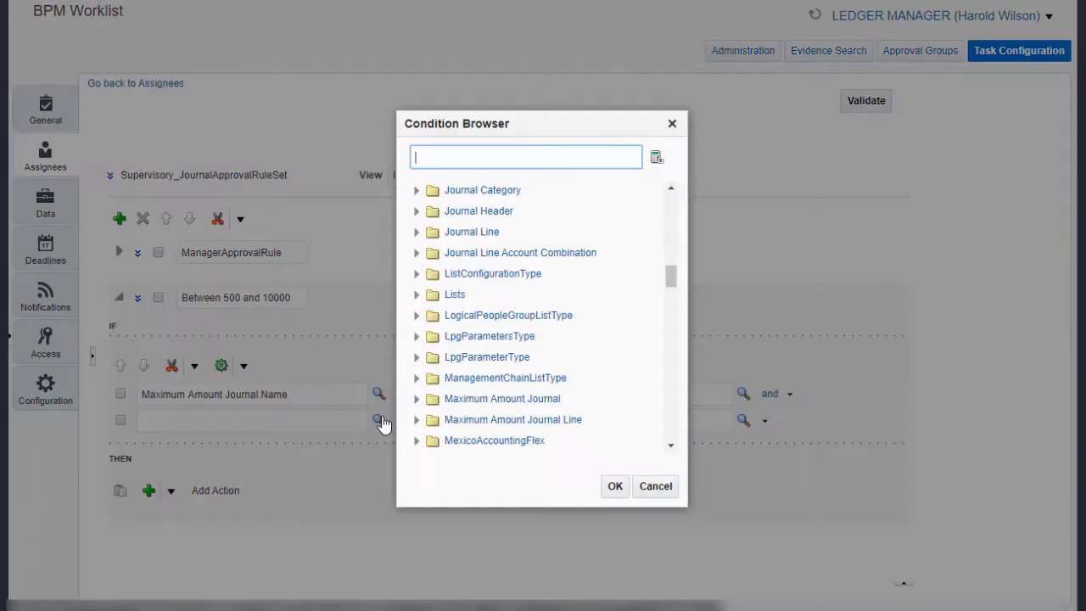
type("Maximum")
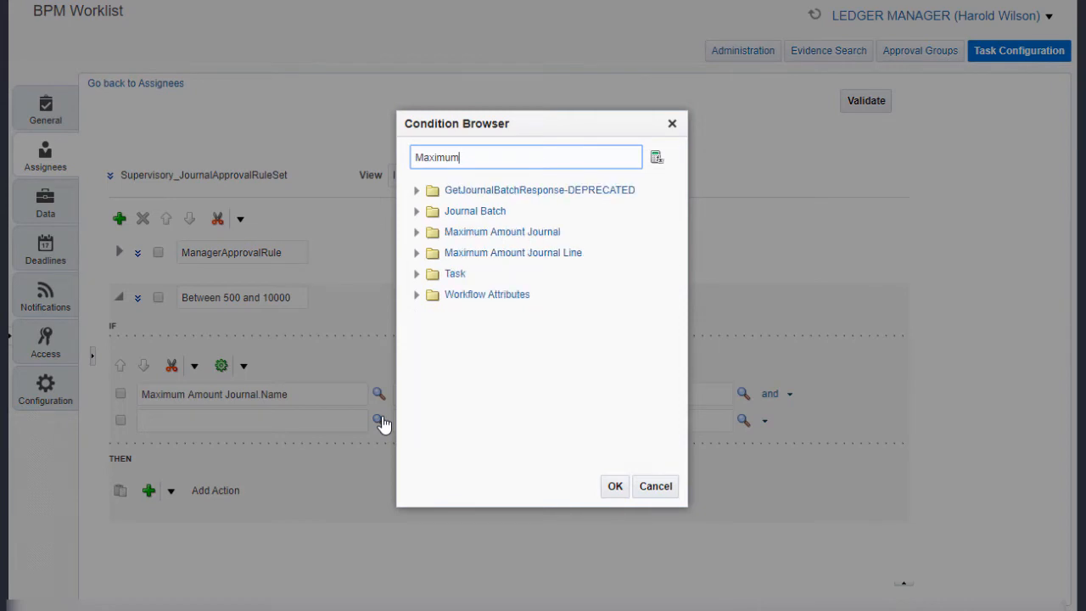
left_click(418, 234)
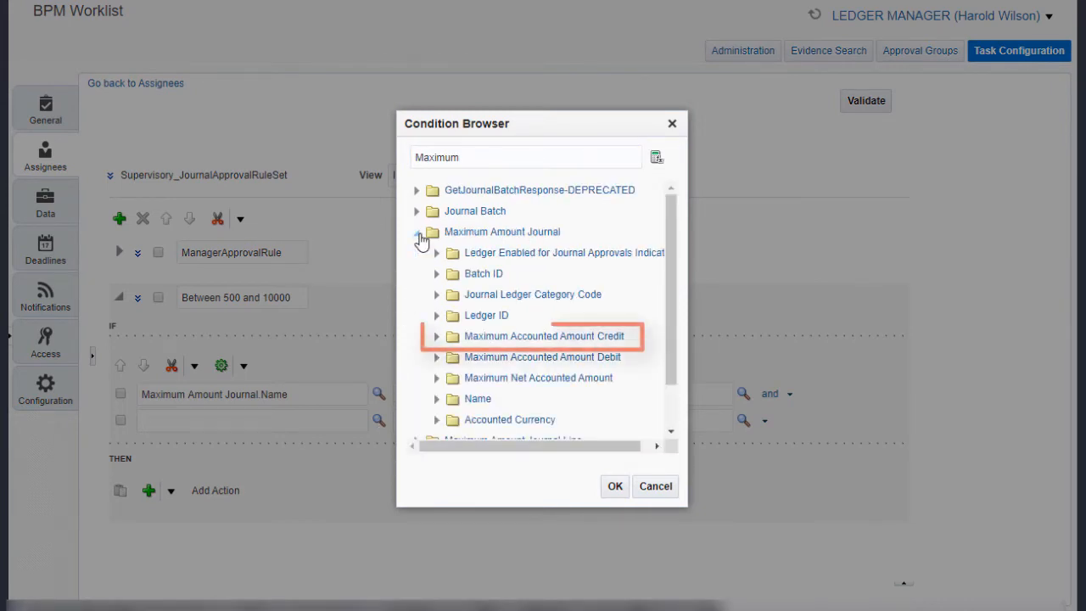
left_click(629, 337)
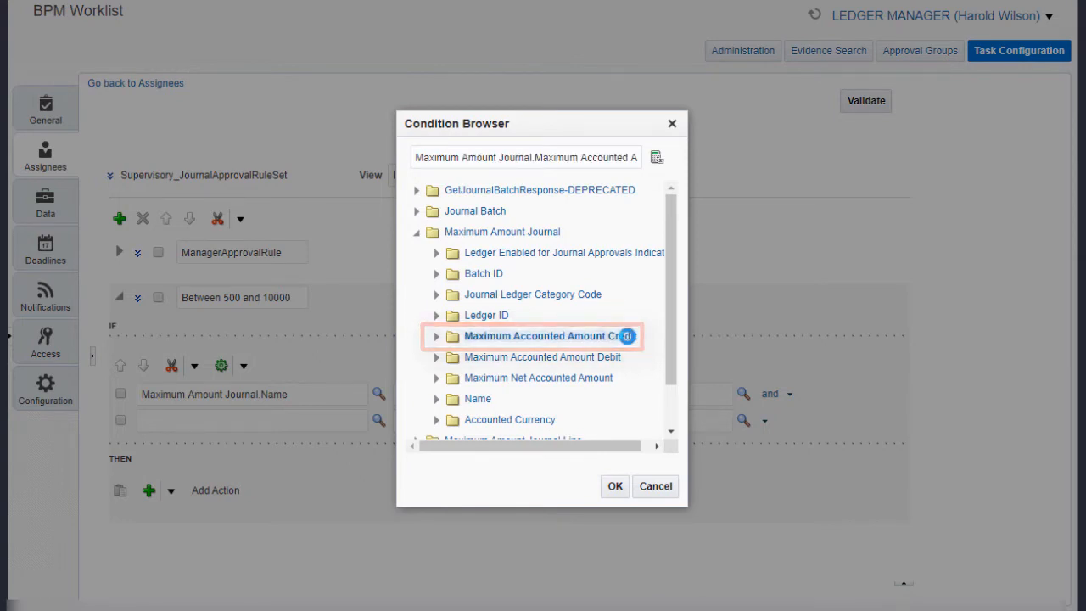
left_click(617, 485)
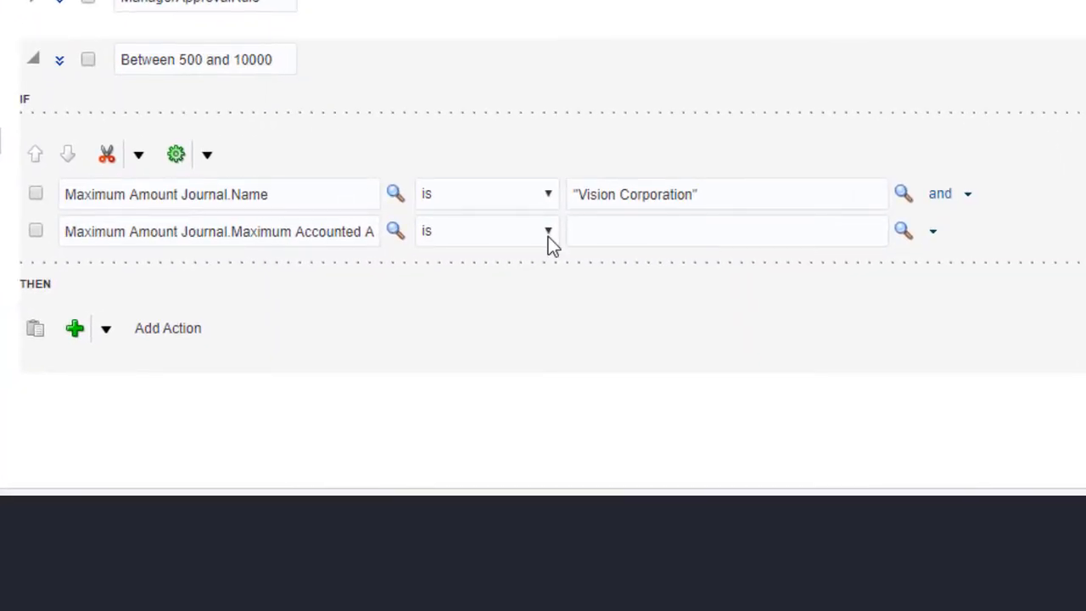
left_click(547, 237)
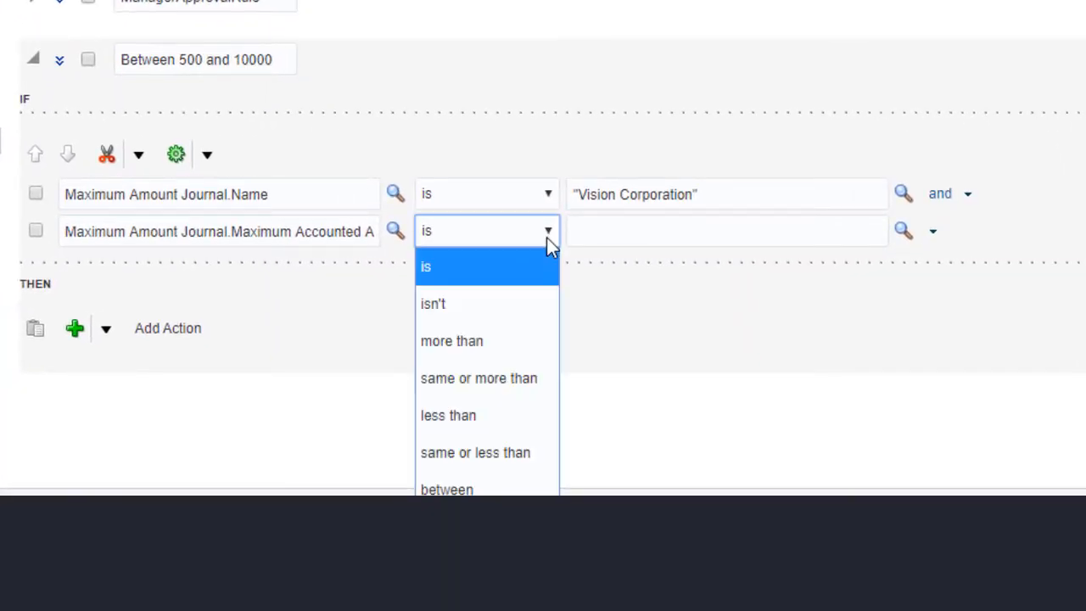
left_click(487, 490)
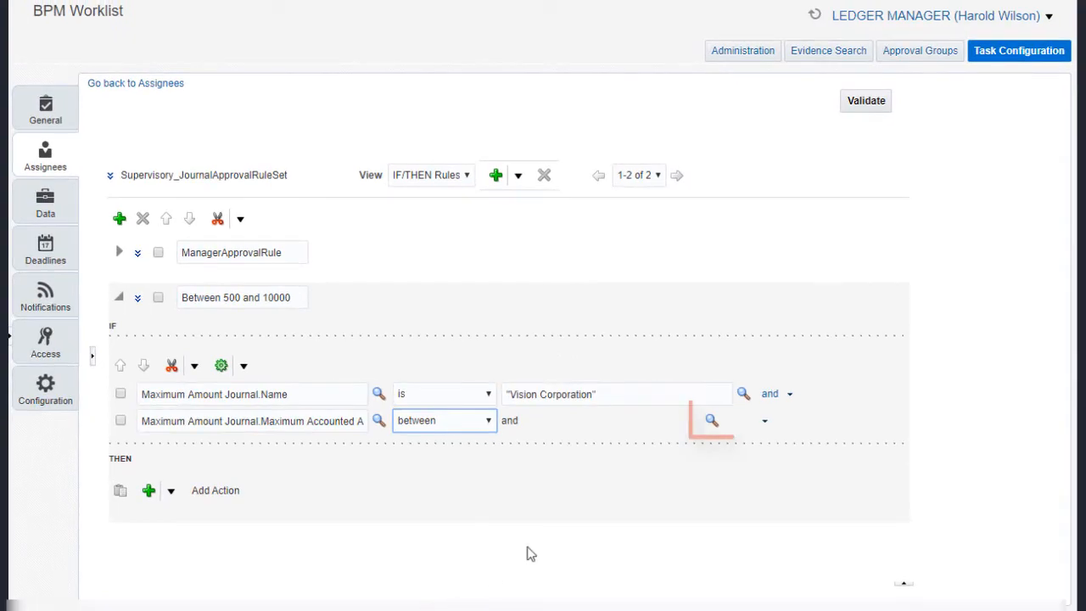
Step: Set the operands of the Maximum Accounted Amount Credit between condition to 500 and 10000
left_click(712, 421)
type("500")
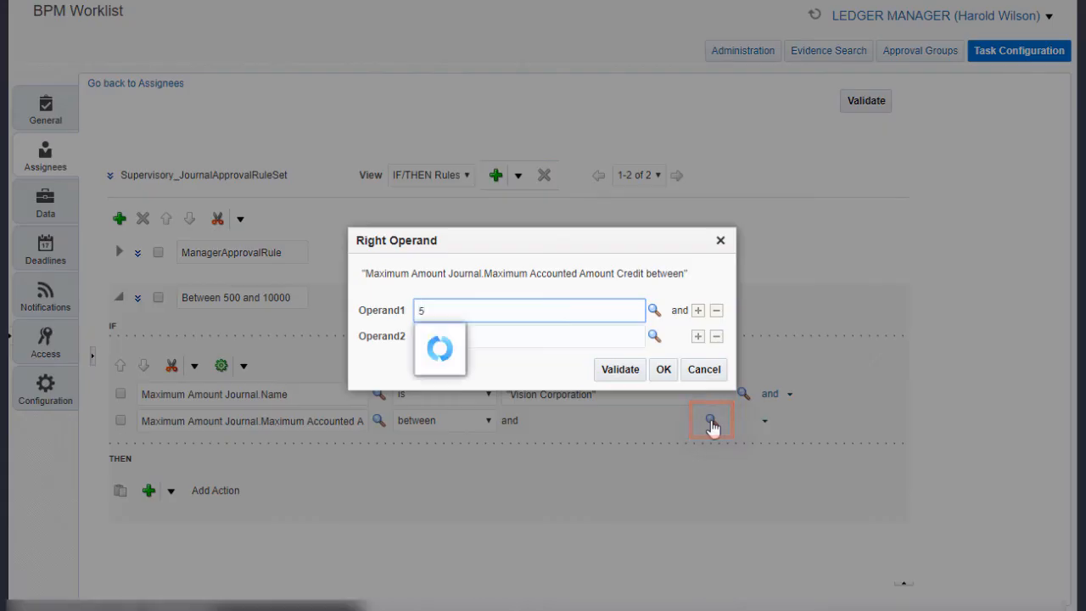
left_click(617, 337)
type("10000")
left_click(540, 383)
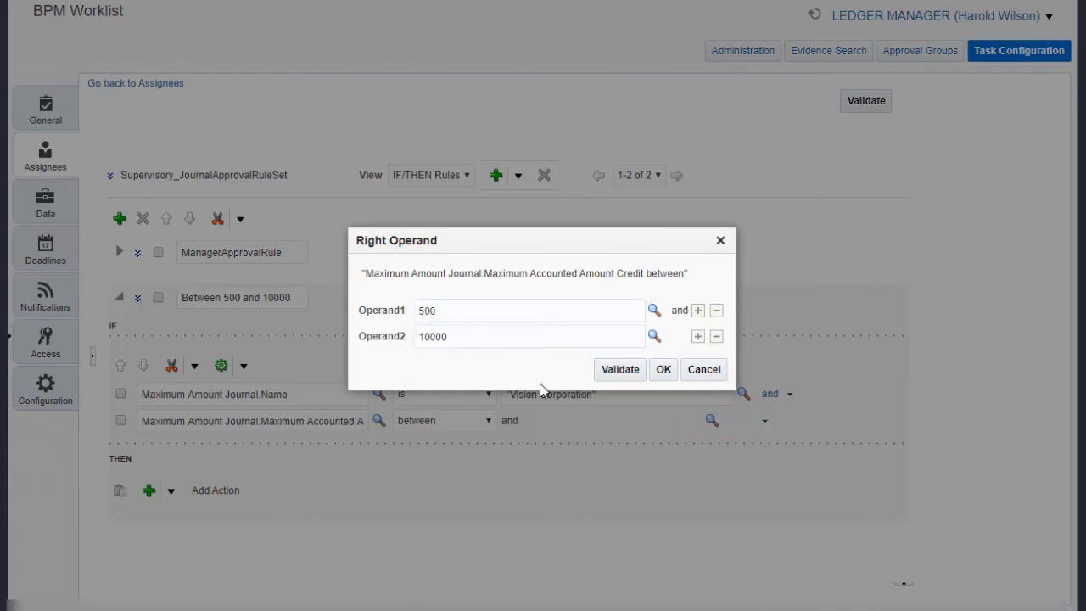
left_click(663, 369)
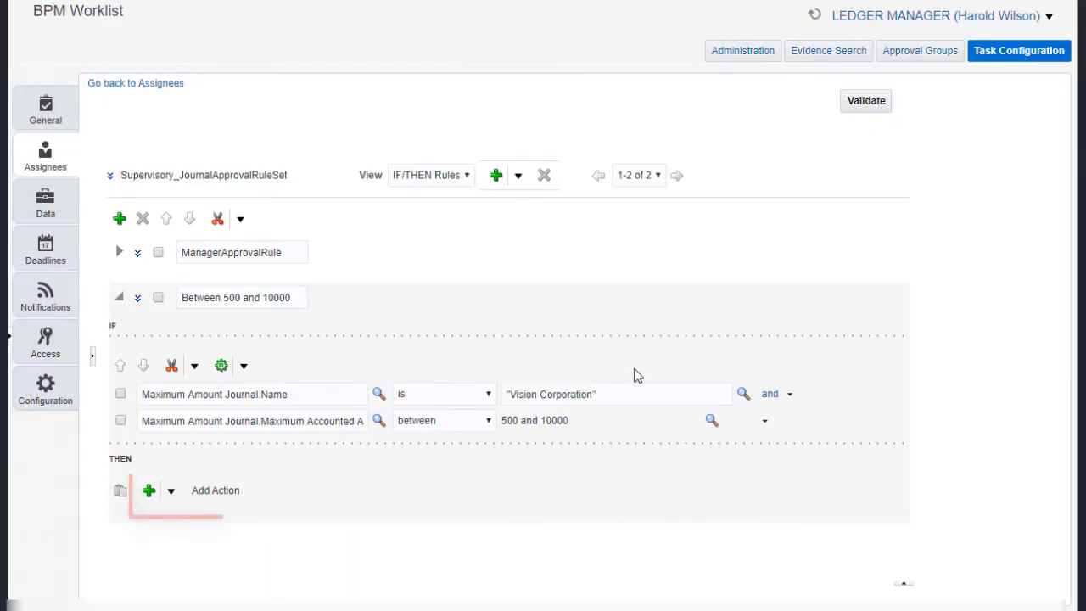
Step: Add a Supervisory approver action to the Between 500 and 10000 rule and set its number of levels to 1
left_click(172, 492)
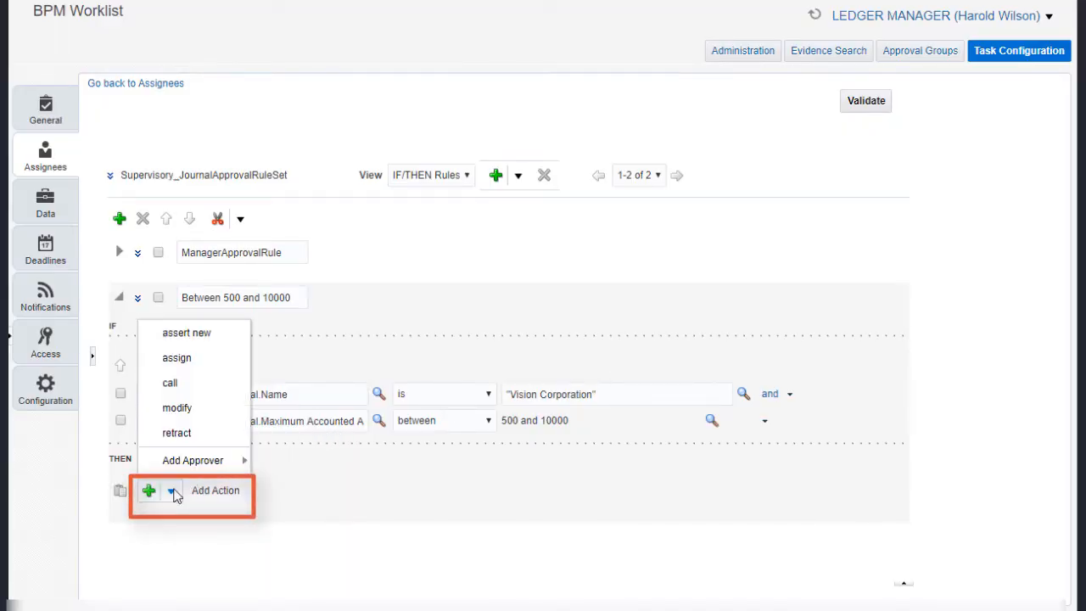
mouse_move(238, 463)
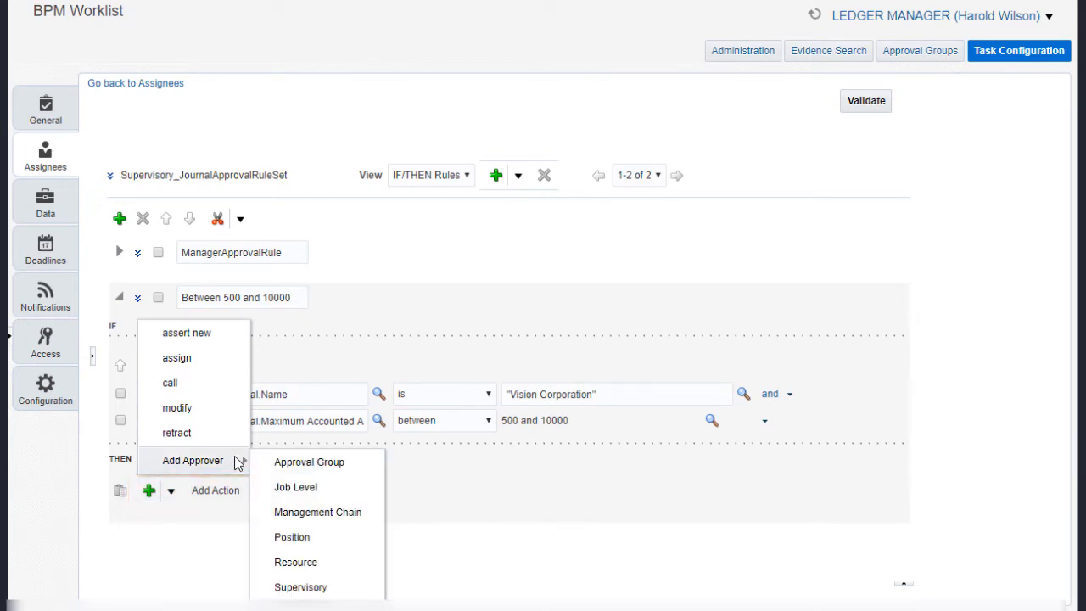
left_click(373, 584)
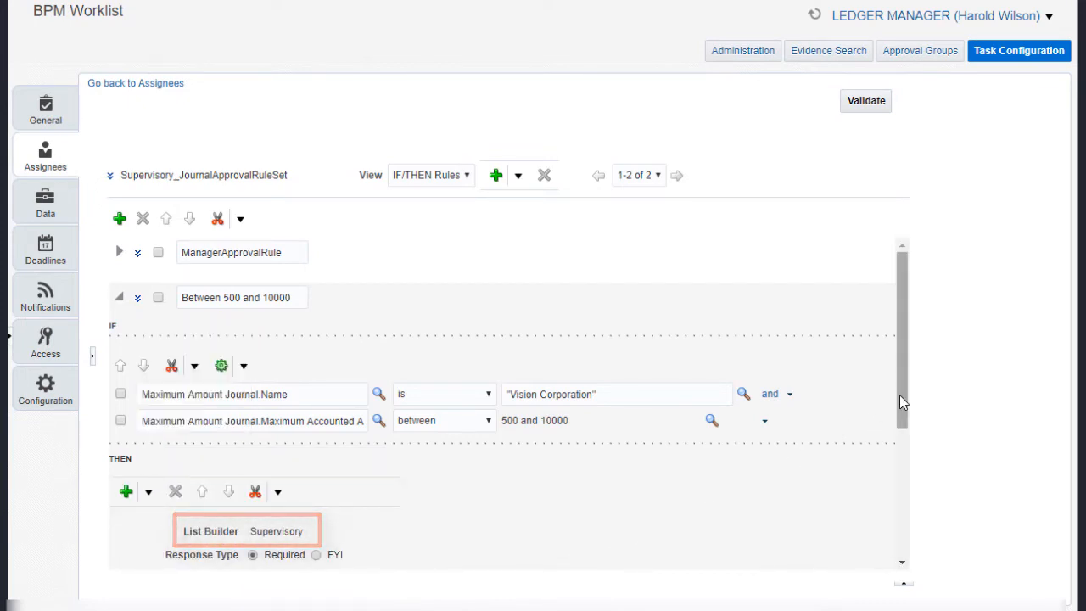
left_click_drag(899, 394, 910, 500)
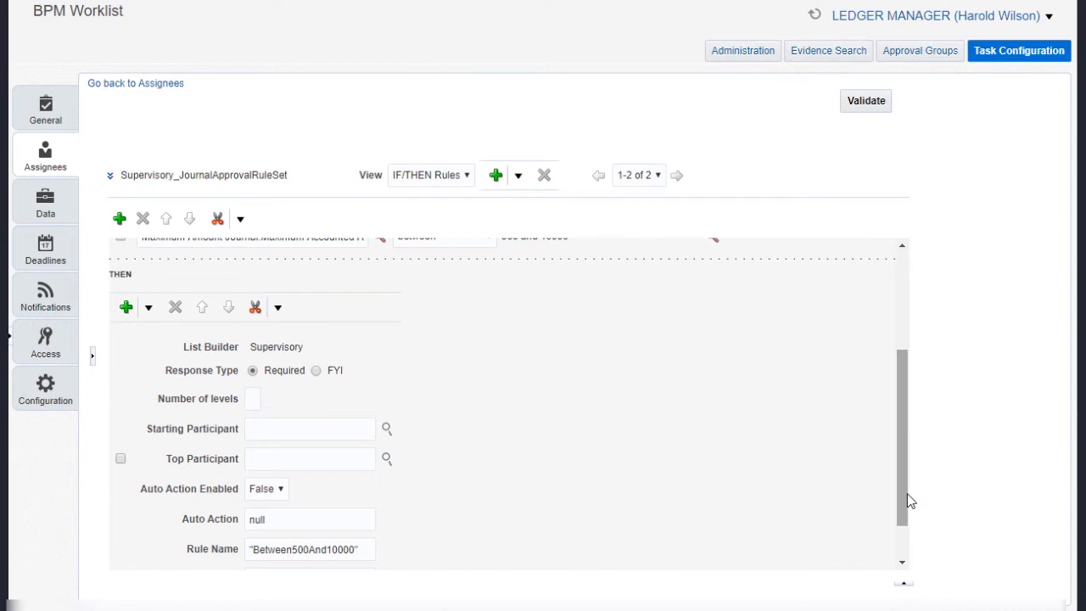
left_click(259, 399)
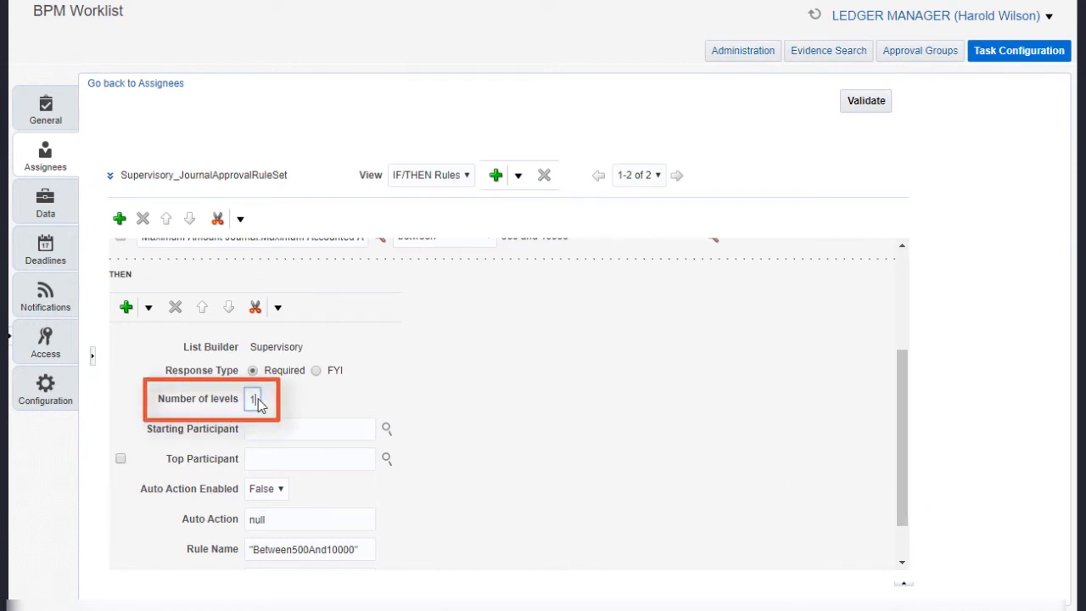
Step: Set the starting participant to Get Manager from the Supervisory list builder with reference user Task.Workflow Submitter
left_click(386, 430)
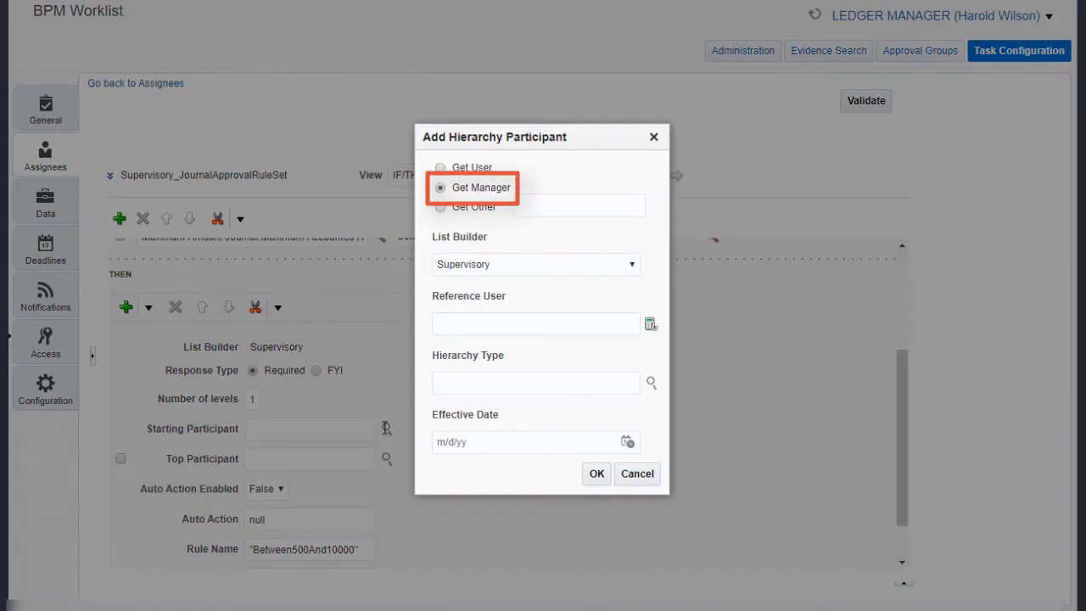
left_click(621, 324)
type("Tas")
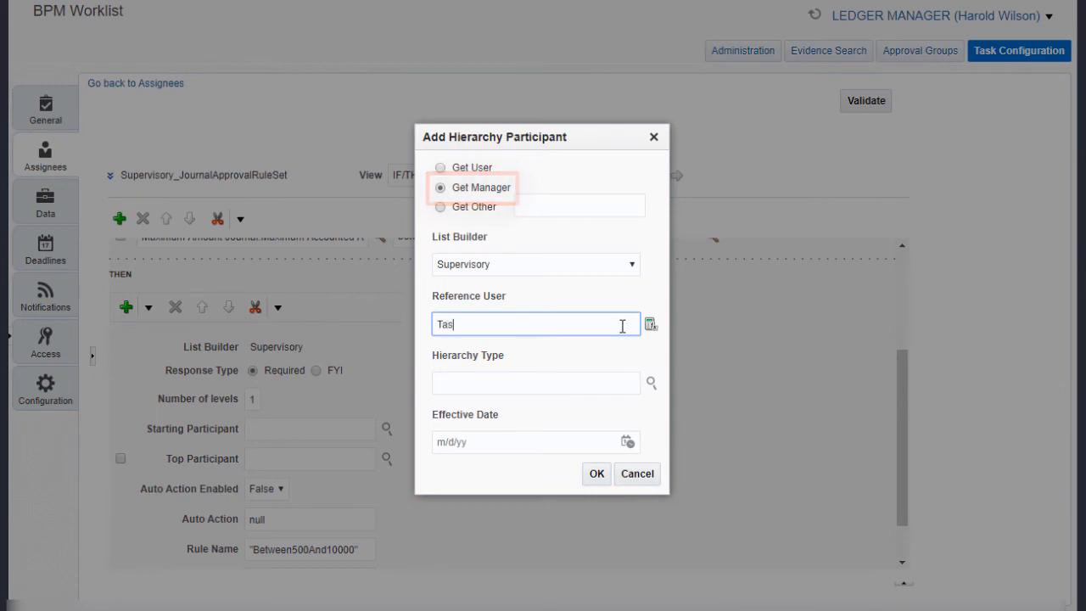
type("k.Workflow")
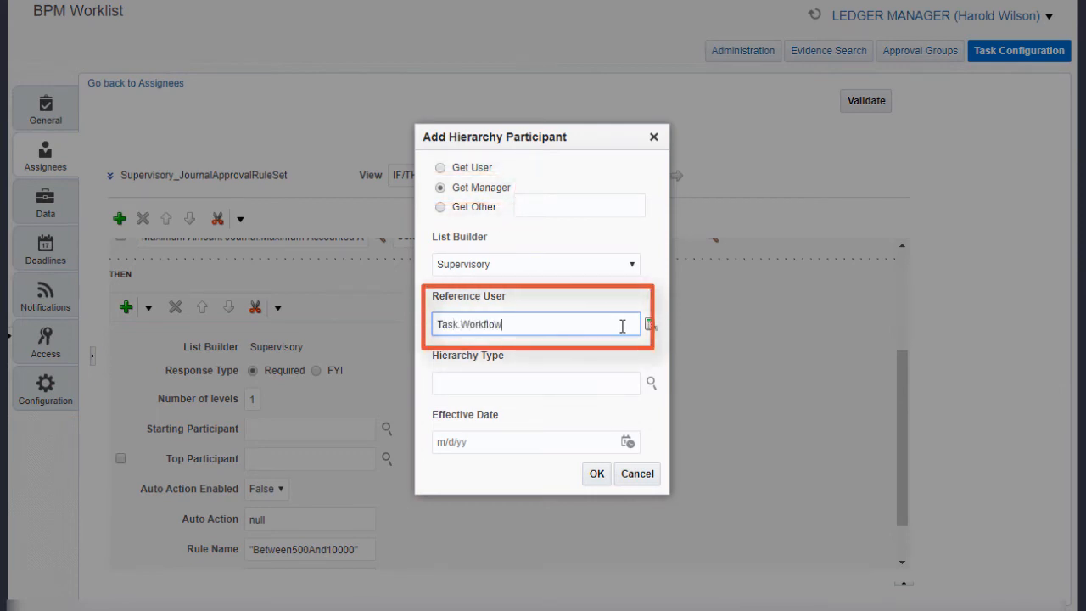
type(" Submitter")
left_click(596, 473)
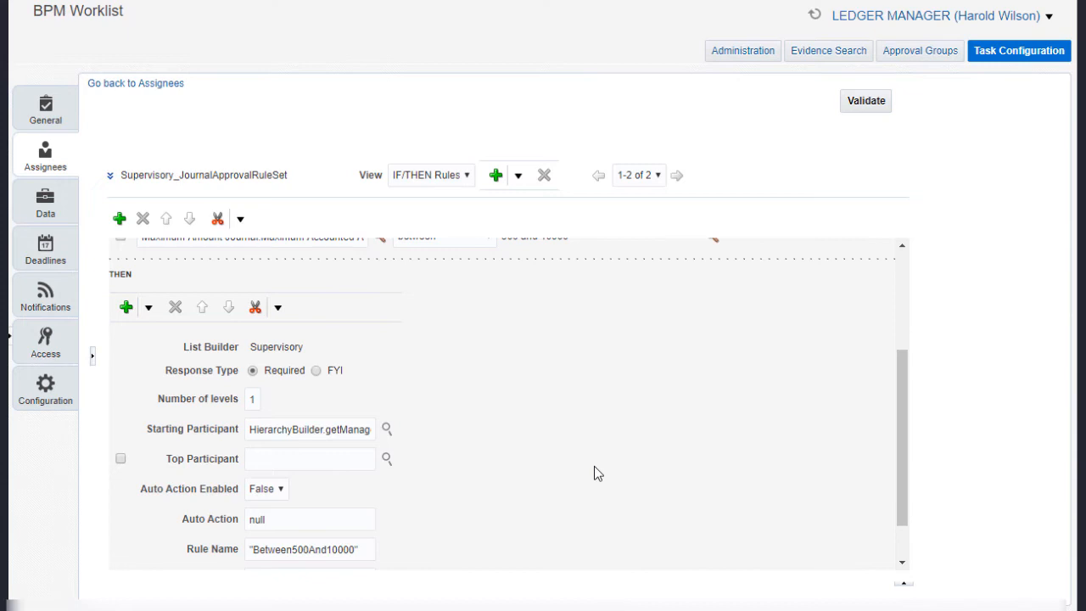
Step: Set the top participant to Get User, entering the top approver's user name in double quotes as the reference user
left_click(386, 462)
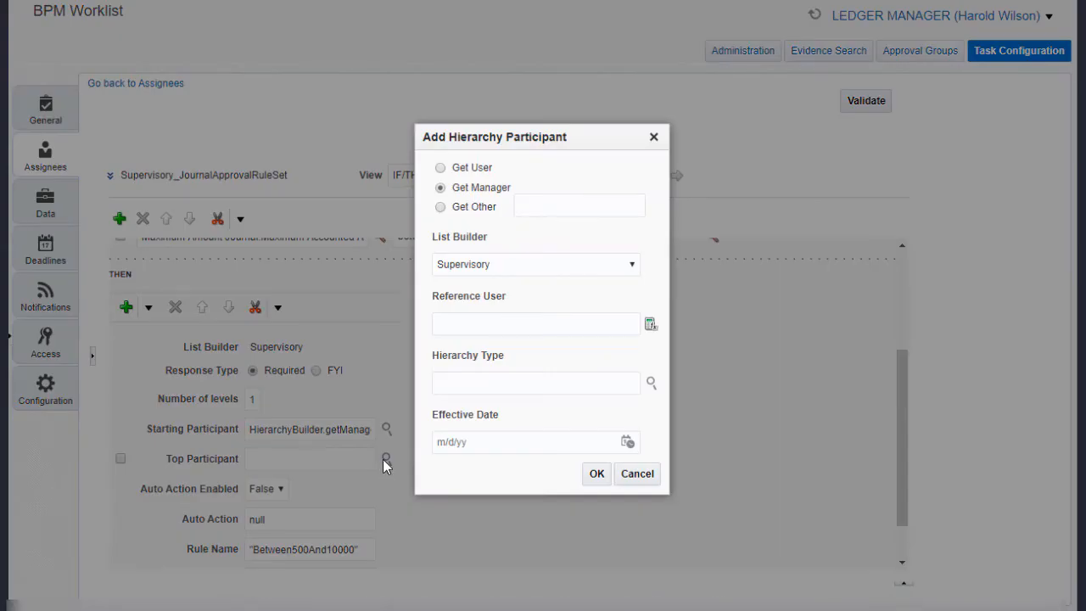
left_click(439, 168)
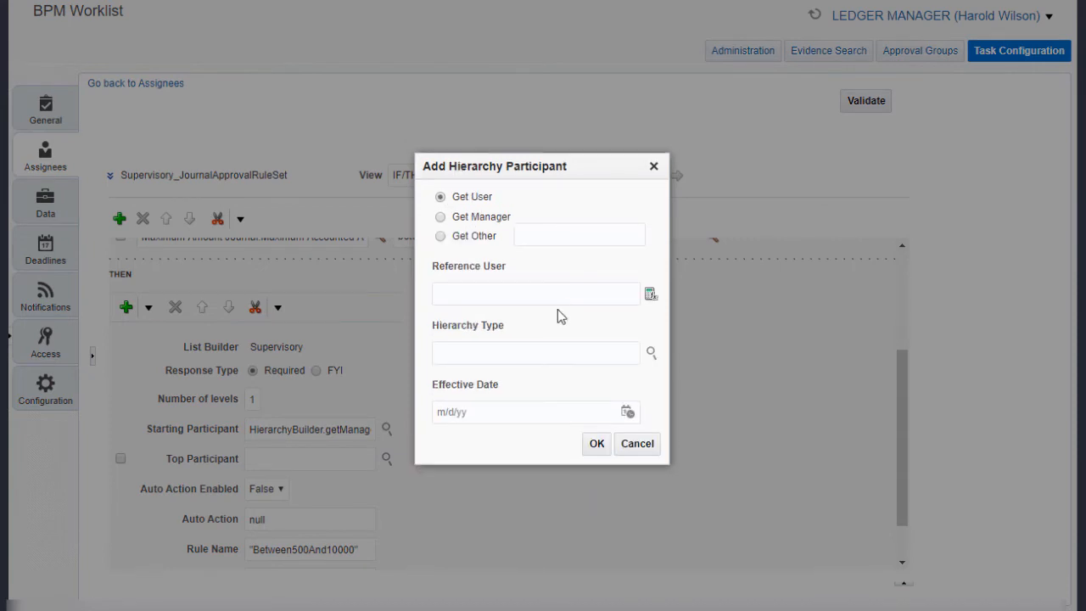
left_click(586, 299)
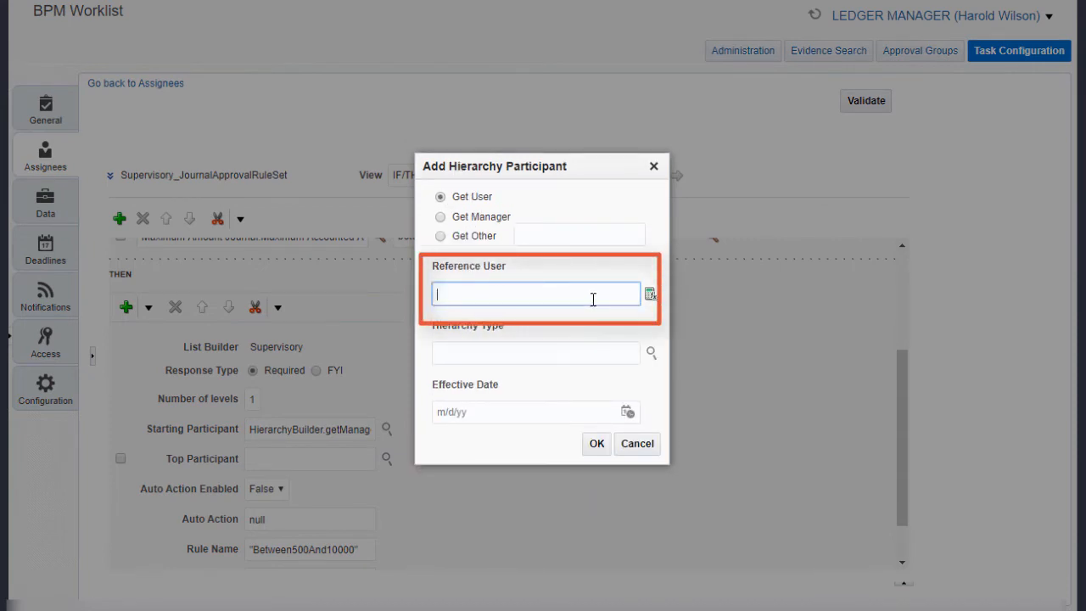
type("\"Brodie Smith\"")
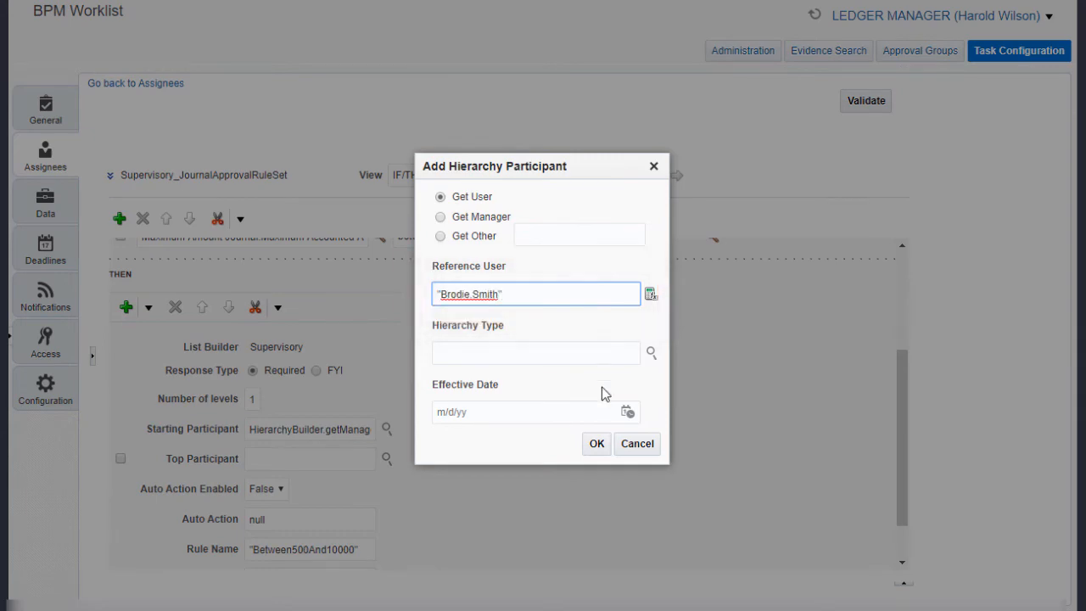
left_click(596, 443)
Step: Collapse the Between 500 and 10000 rule and save the FinGlJournalApproval task configuration
left_click_drag(900, 401, 927, 300)
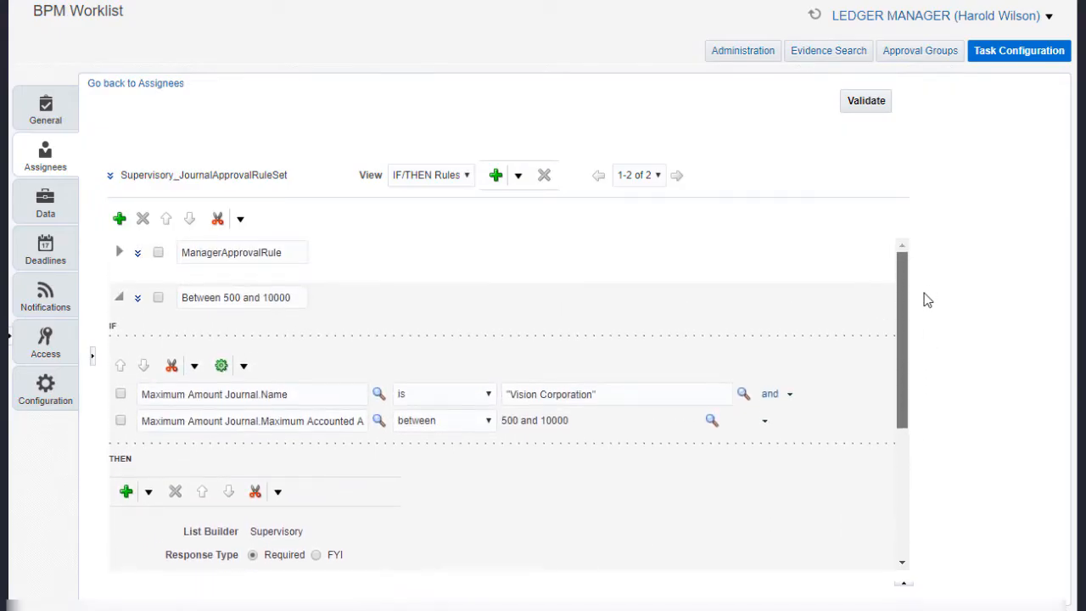
left_click(119, 297)
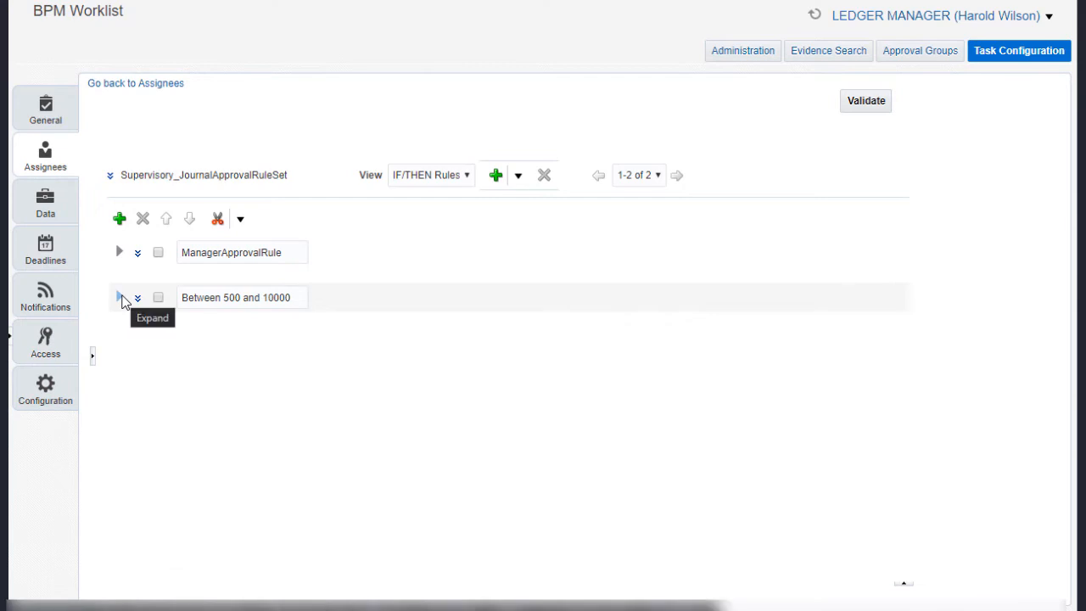
left_click(10, 339)
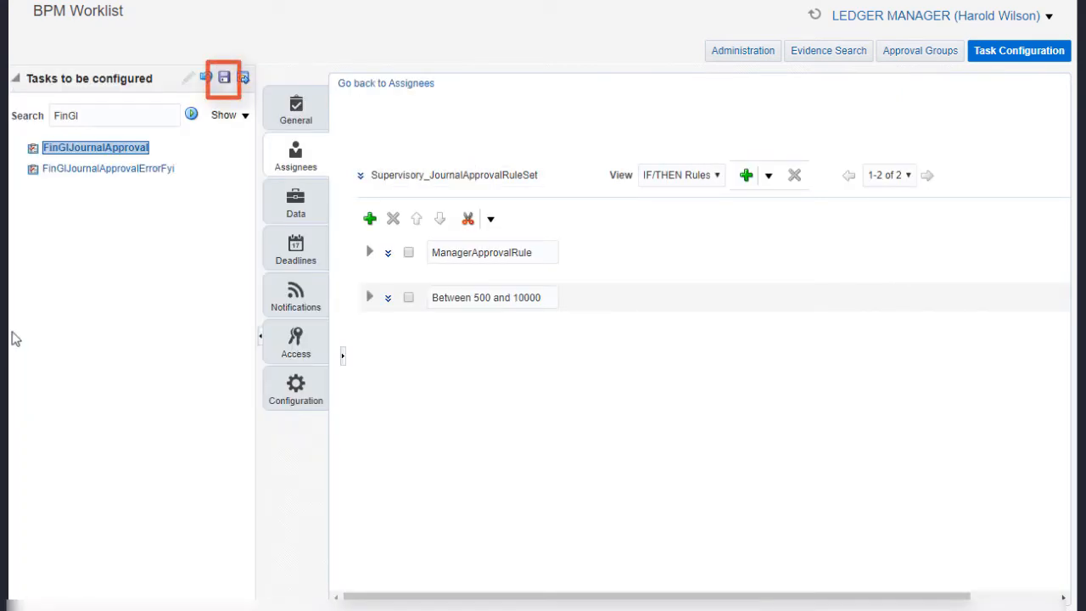
left_click(224, 79)
left_click(623, 429)
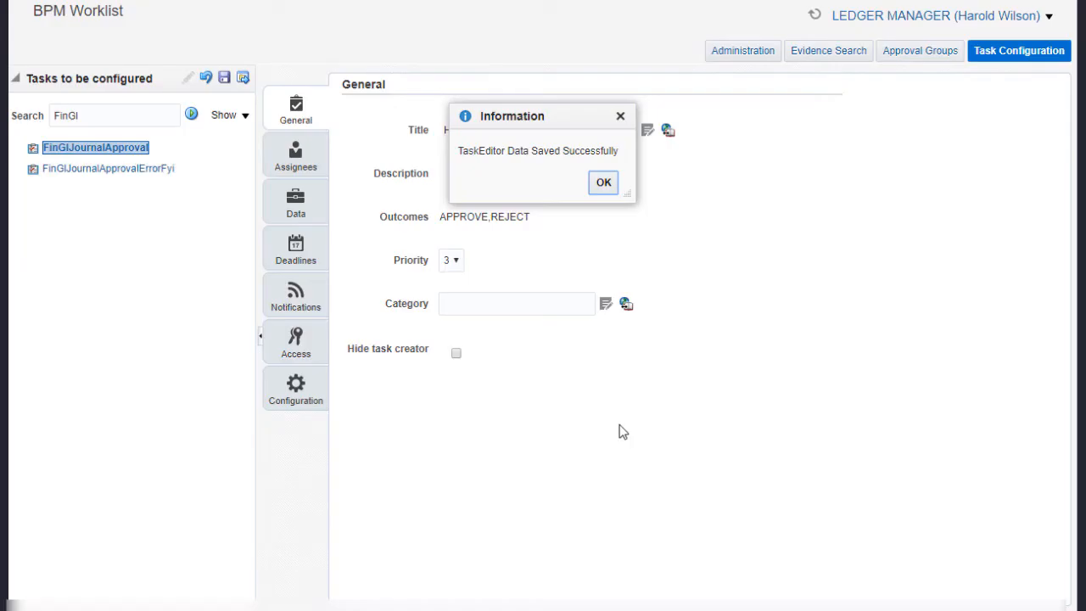
left_click(606, 184)
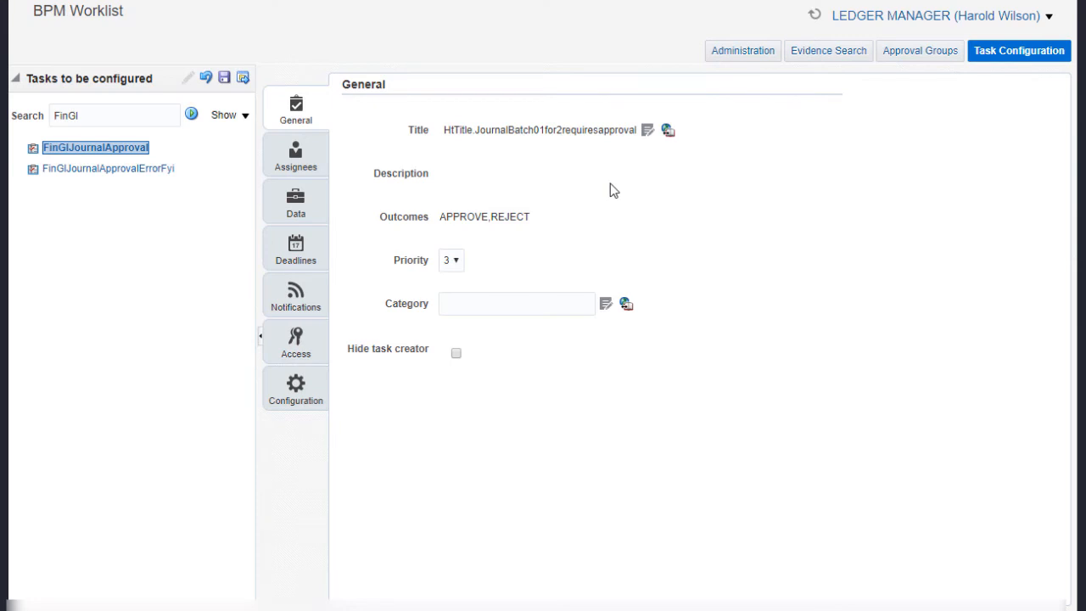
Step: Return to the supervisory rule set in the assignees and duplicate the Between 500 and 10000 rule by copying and pasting it
left_click(258, 338)
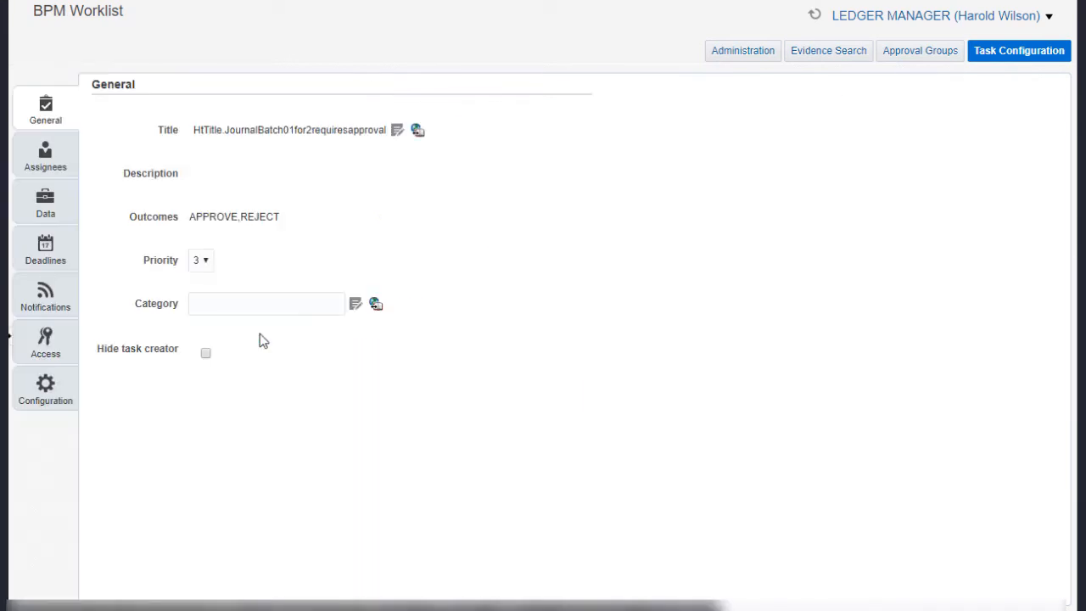
left_click(52, 160)
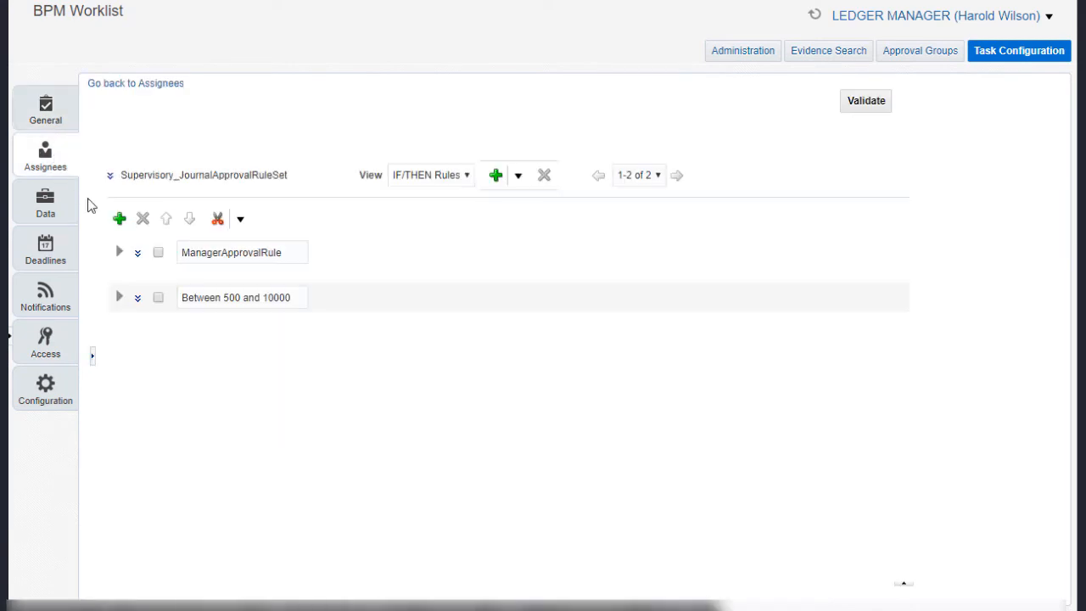
left_click(157, 298)
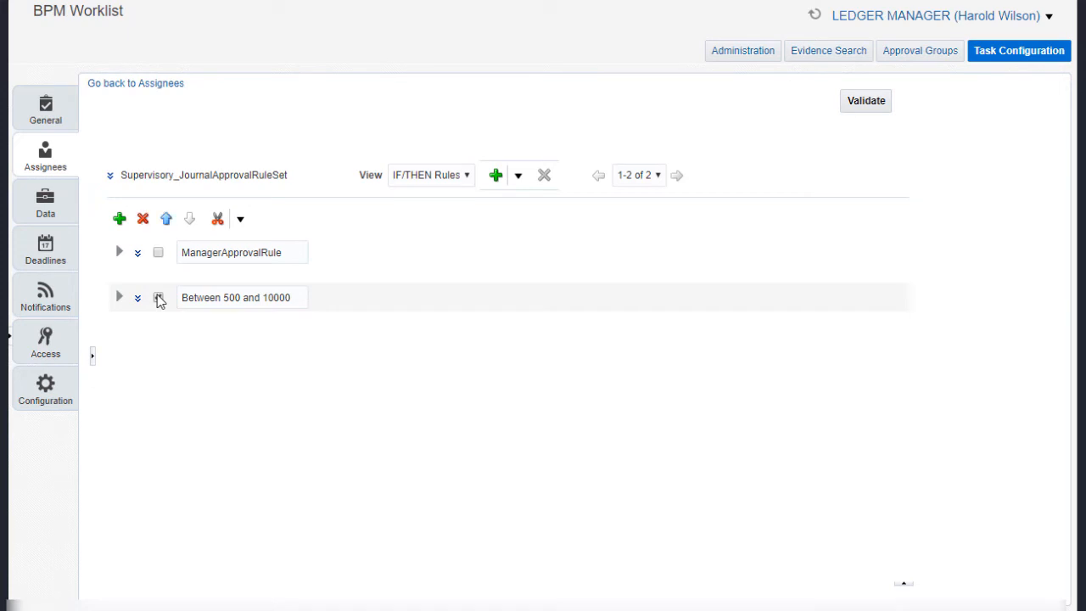
left_click(240, 221)
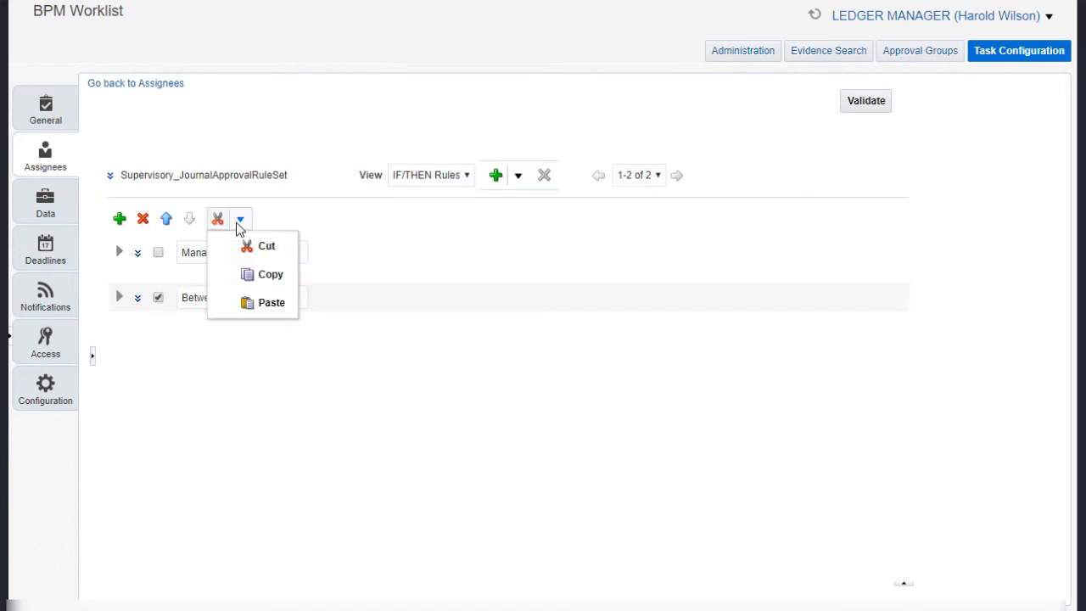
left_click(278, 278)
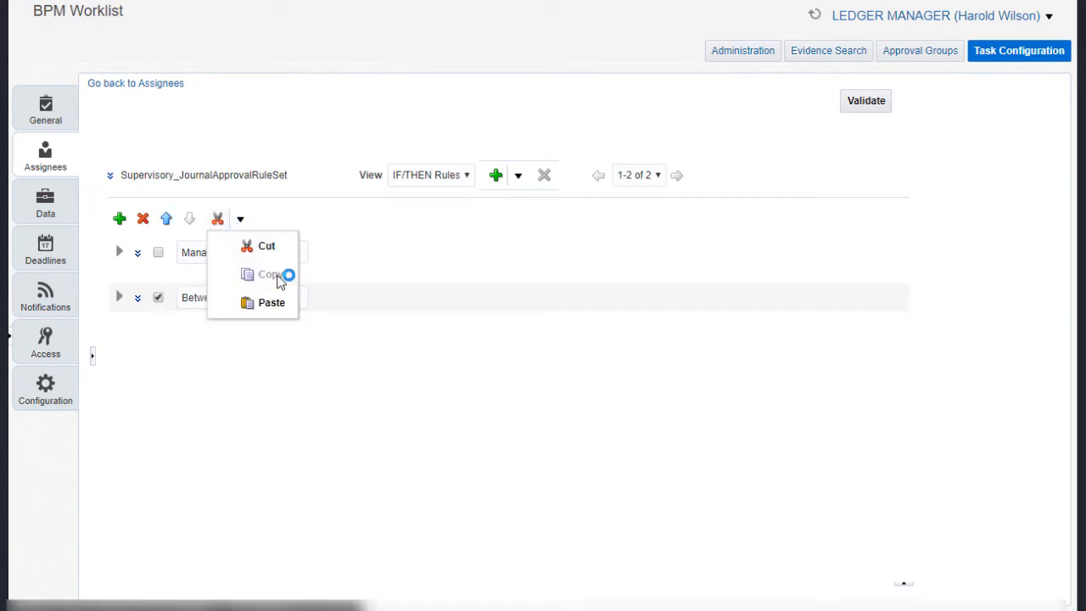
left_click(240, 219)
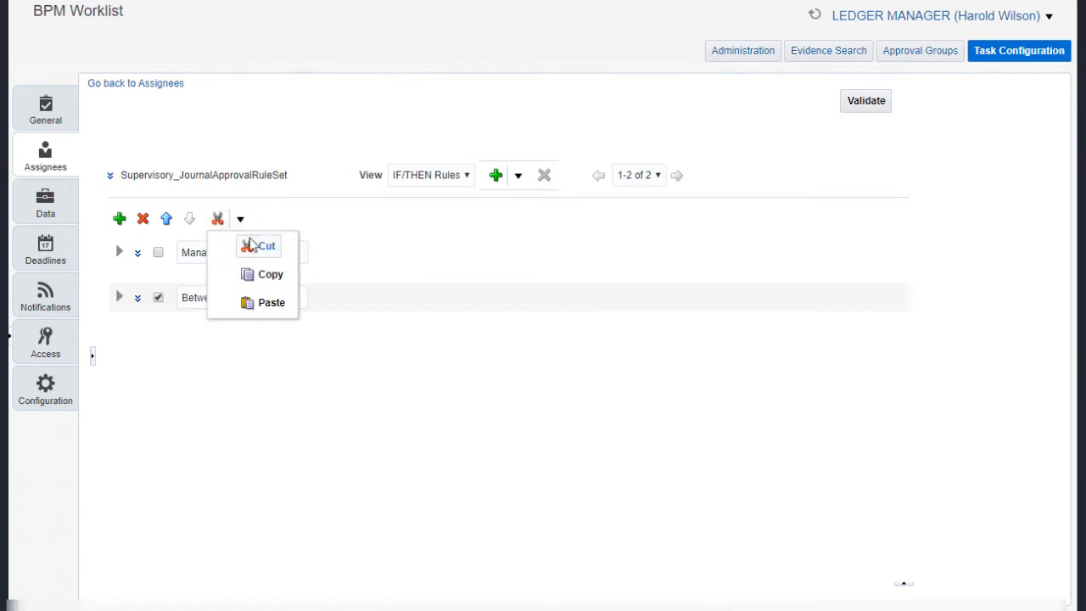
left_click(272, 303)
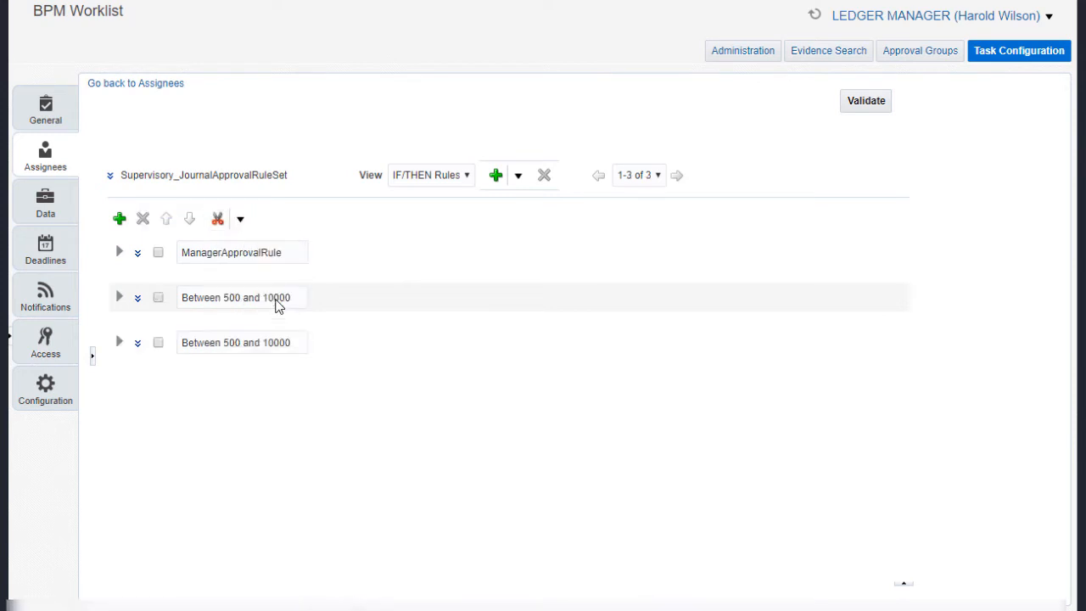
Step: Rename the first of the two Between 500 and 10000 rules as "Greater than 10000"
left_click(158, 298)
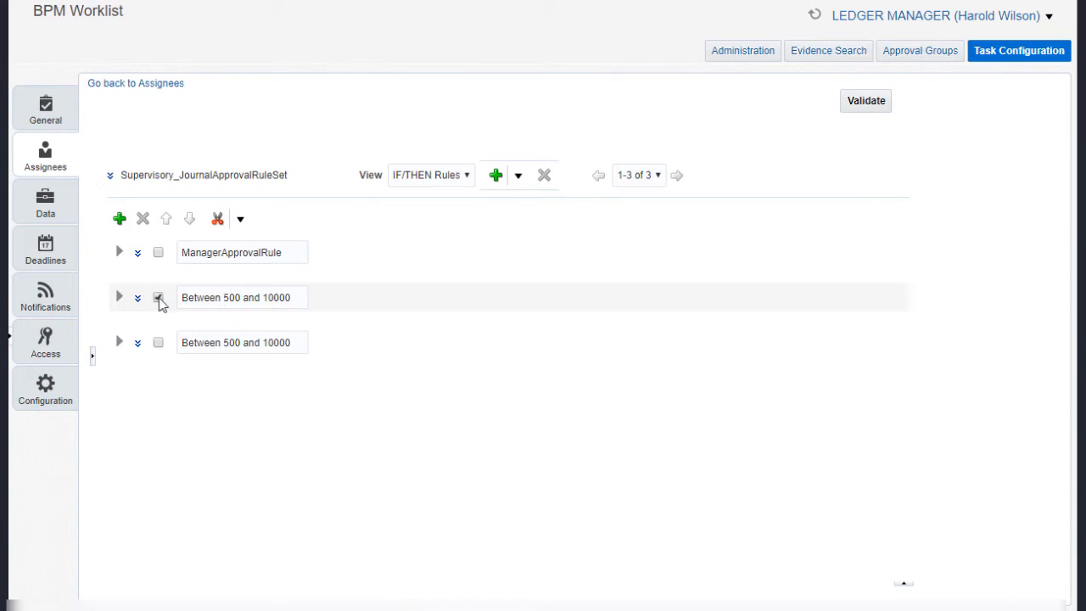
left_click(298, 302)
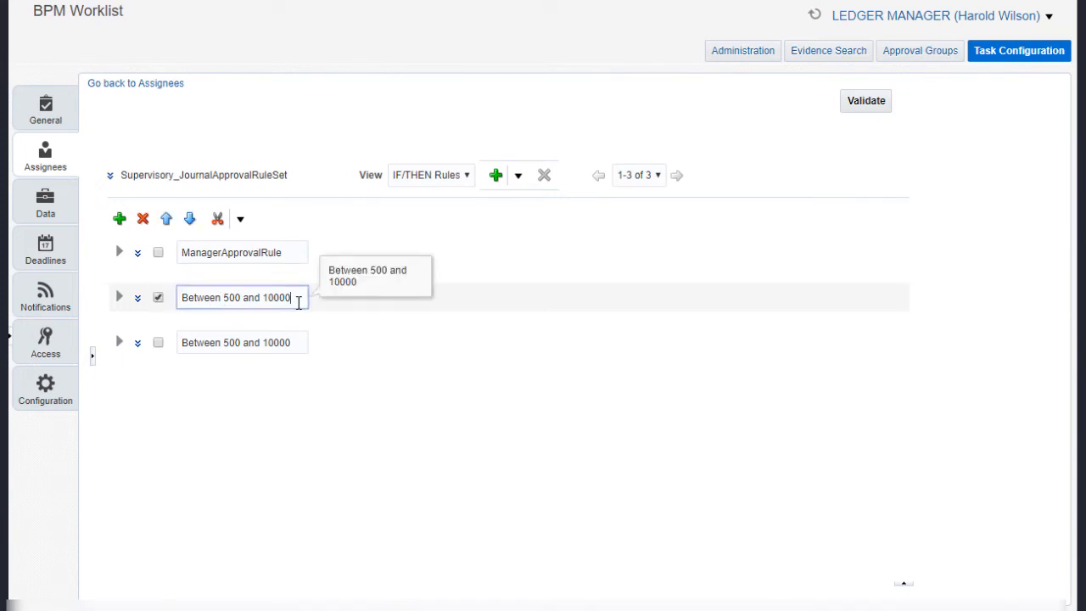
triple_click(238, 303)
key("BackSpace")
type("Greater than 10")
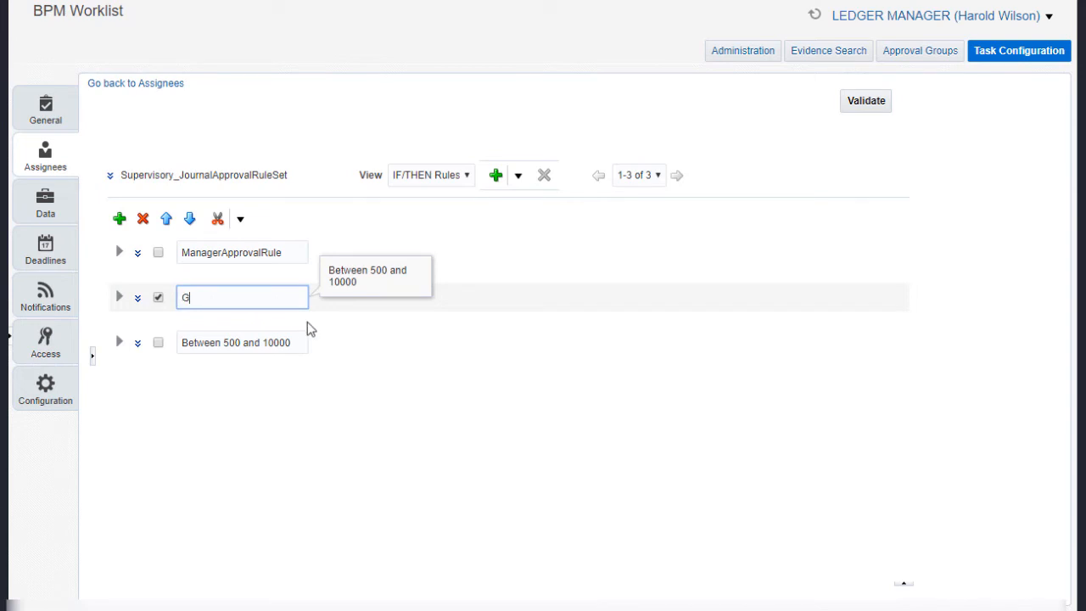
type("000")
Step: Change the Greater than 10000 rule's Maximum Accounted Amount condition to same or more than 10000
left_click(119, 299)
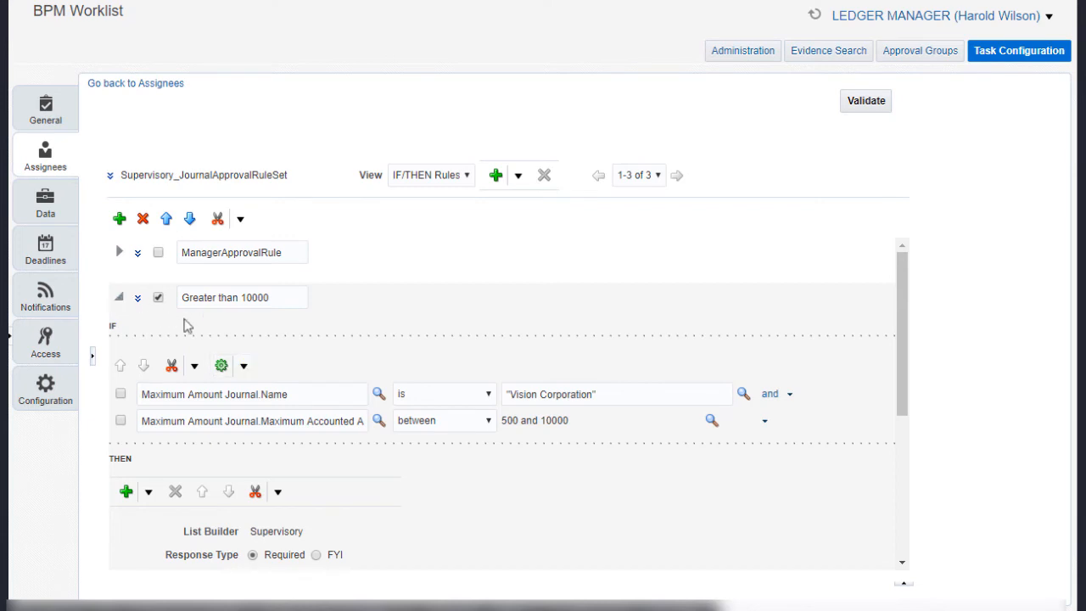
left_click(489, 422)
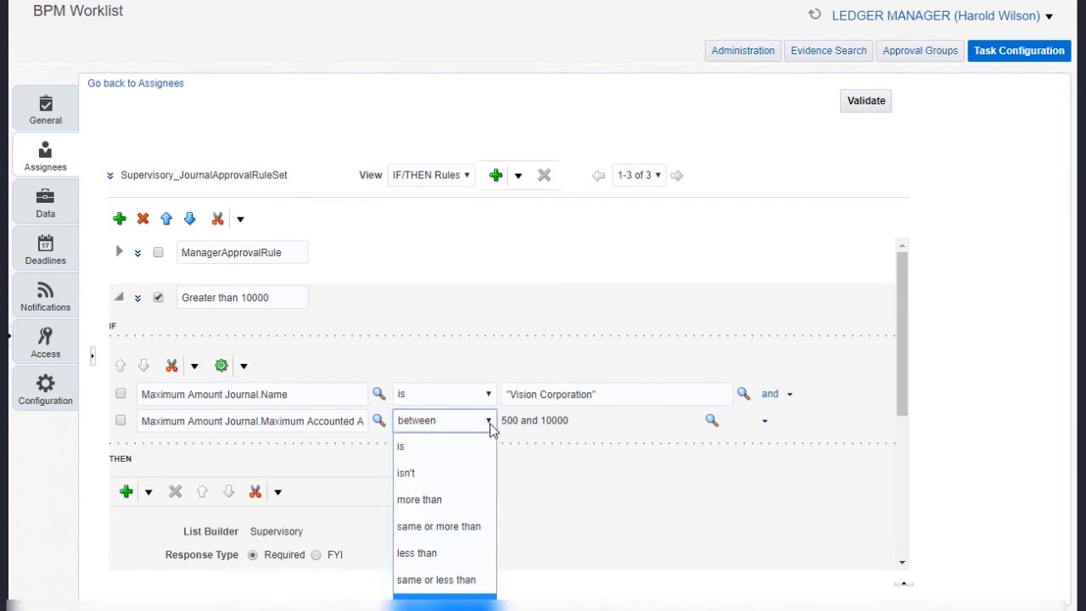
left_click(490, 528)
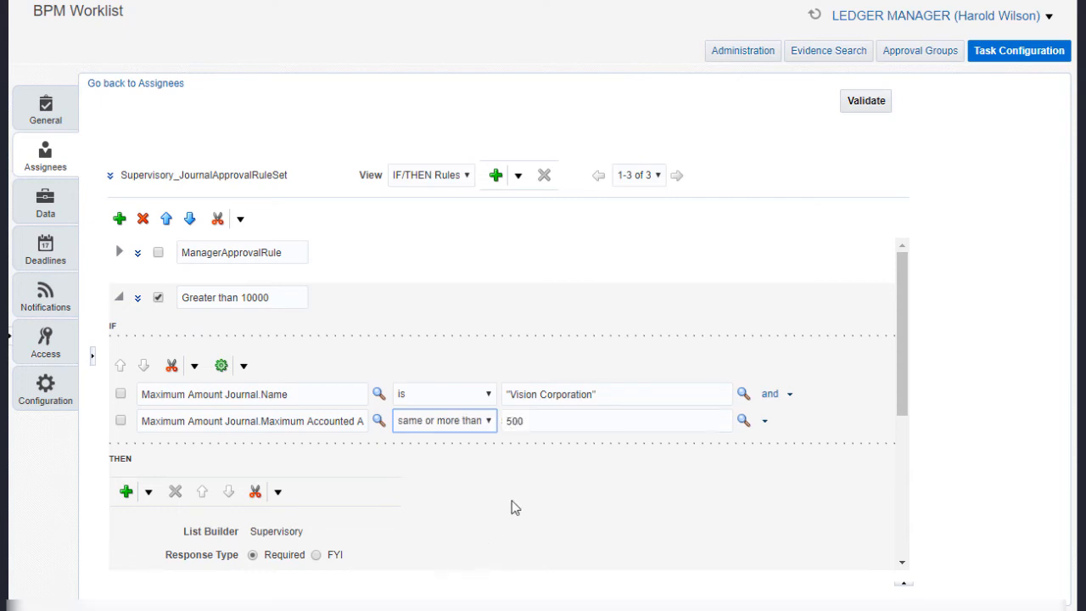
left_click(575, 417)
key("BackSpace")
key("BackSpace")
key("BackSpace")
type("10000")
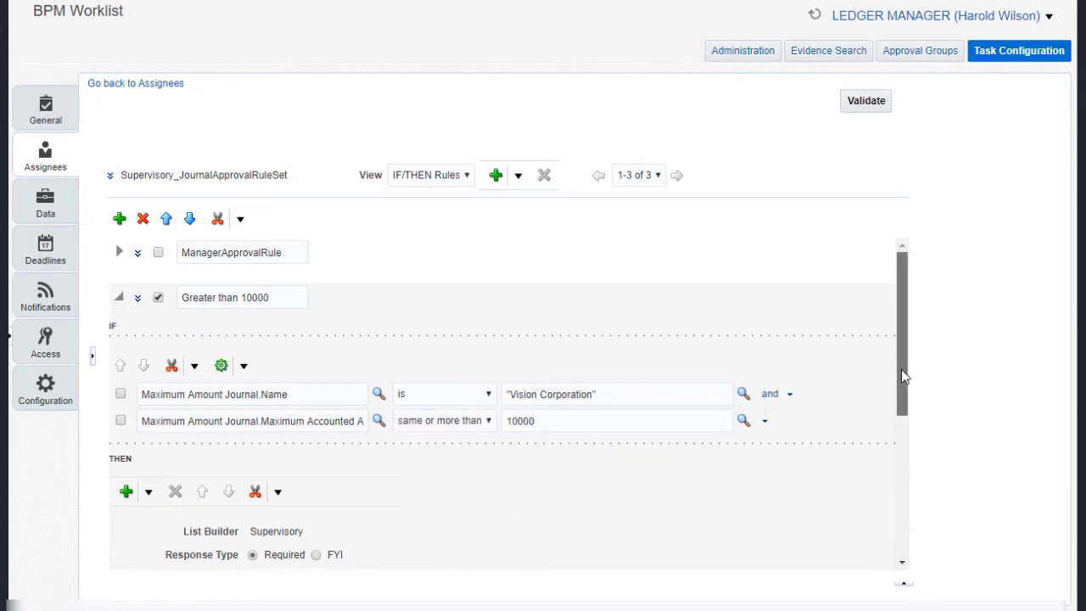
Step: Set the number of approval levels to 2 in the Greater than 10000 rule and collapse the rule
left_click_drag(902, 369, 901, 442)
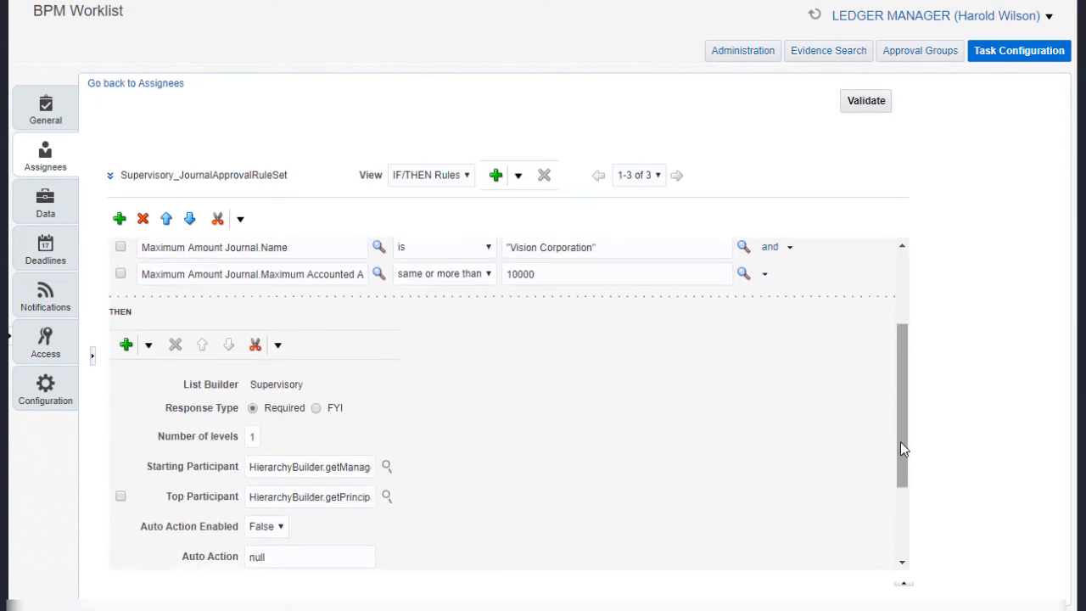
left_click(257, 441)
key("BackSpace")
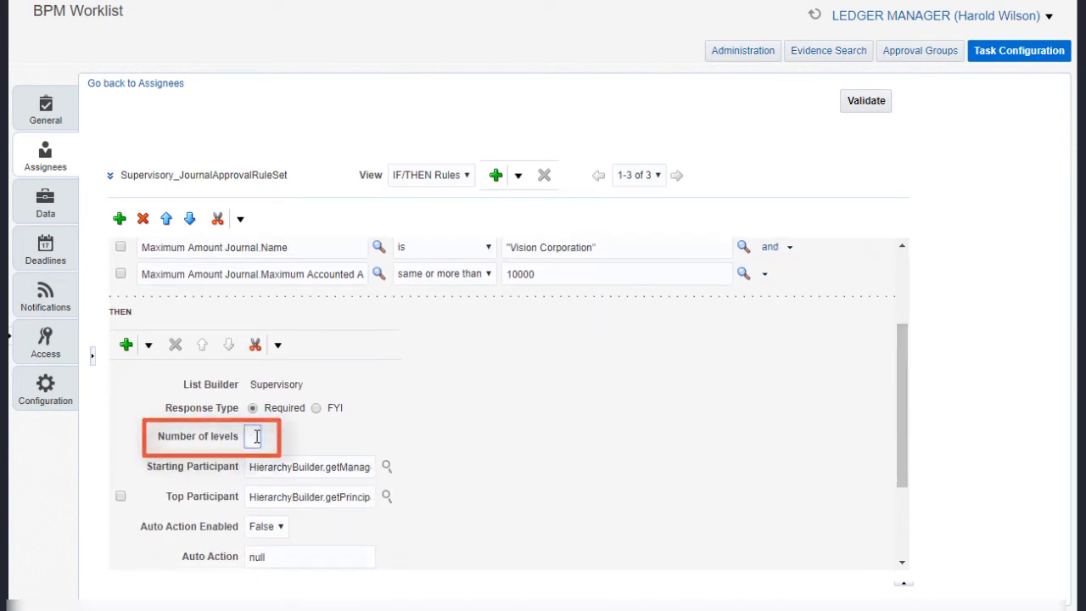
type("2")
left_click_drag(905, 390, 899, 302)
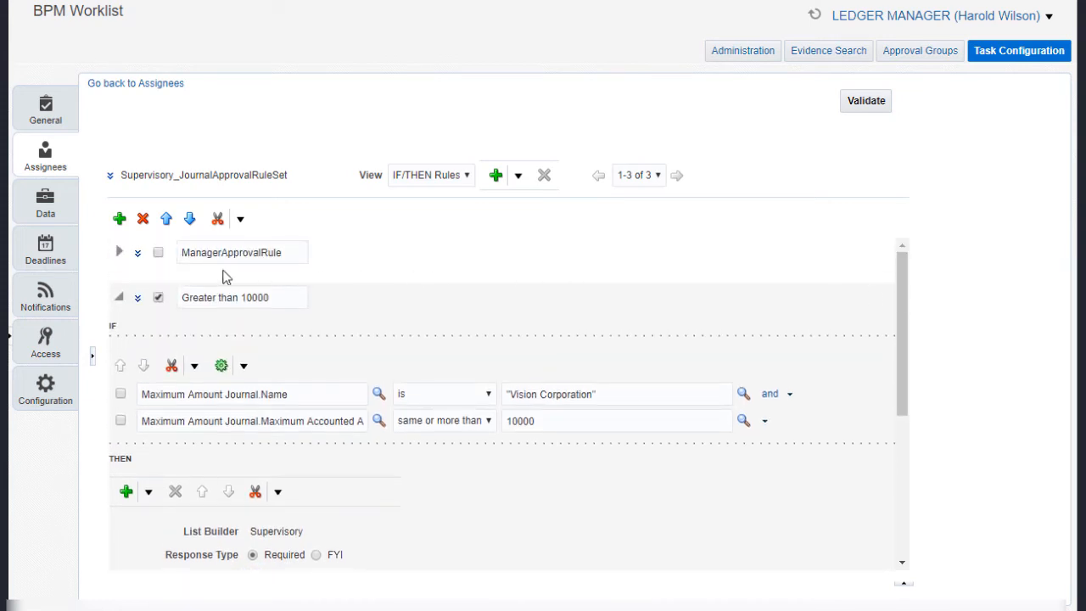
left_click(119, 297)
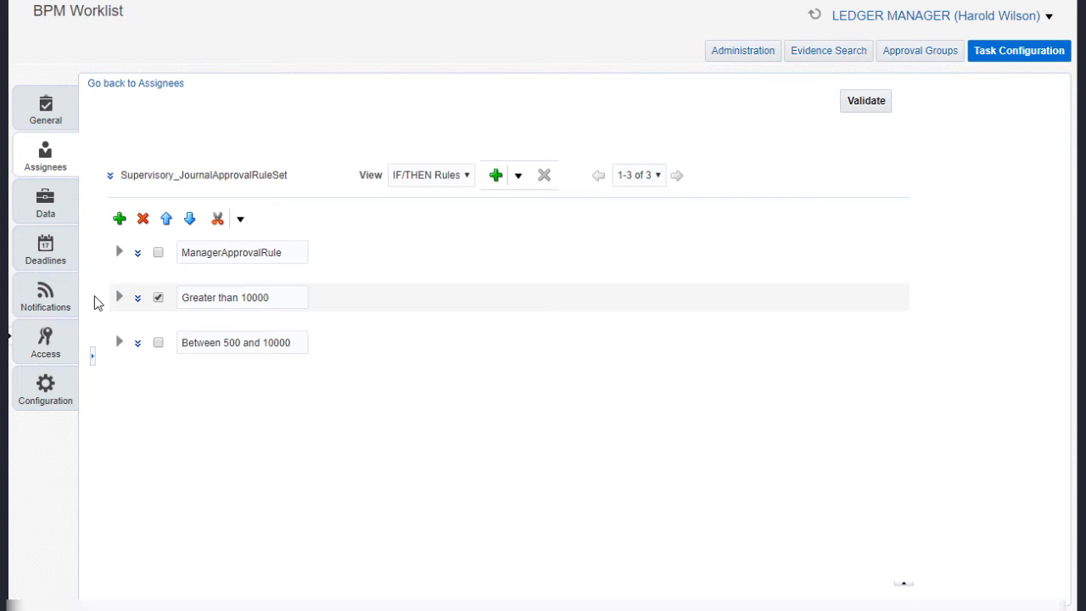
Step: Duplicate only the Between 500 and 10000 rule within the supervisory rule set by copying and pasting it
left_click(157, 342)
left_click(158, 343)
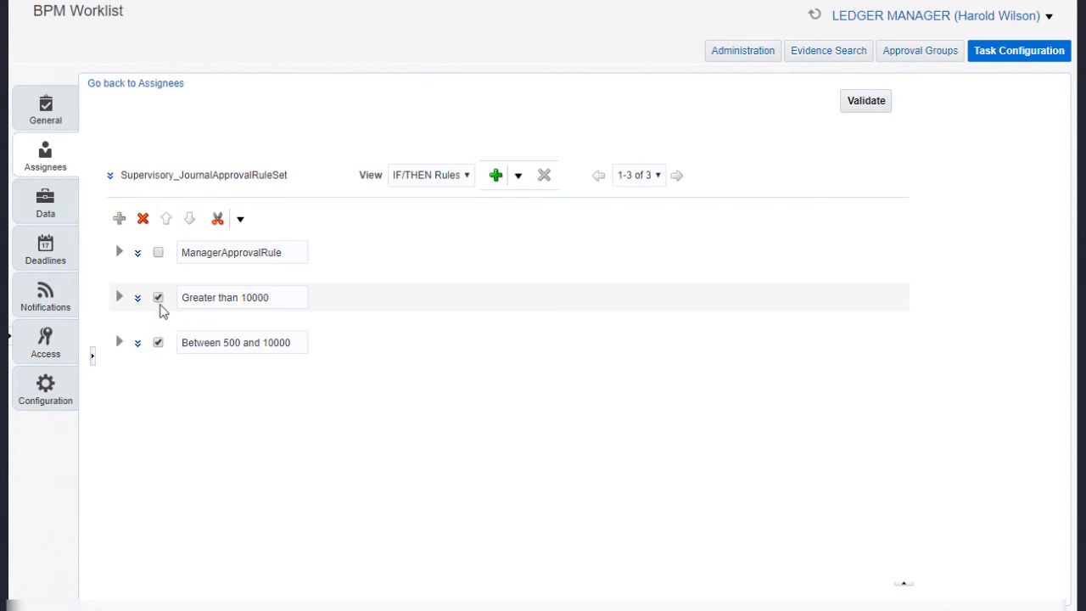
left_click(158, 297)
left_click(241, 219)
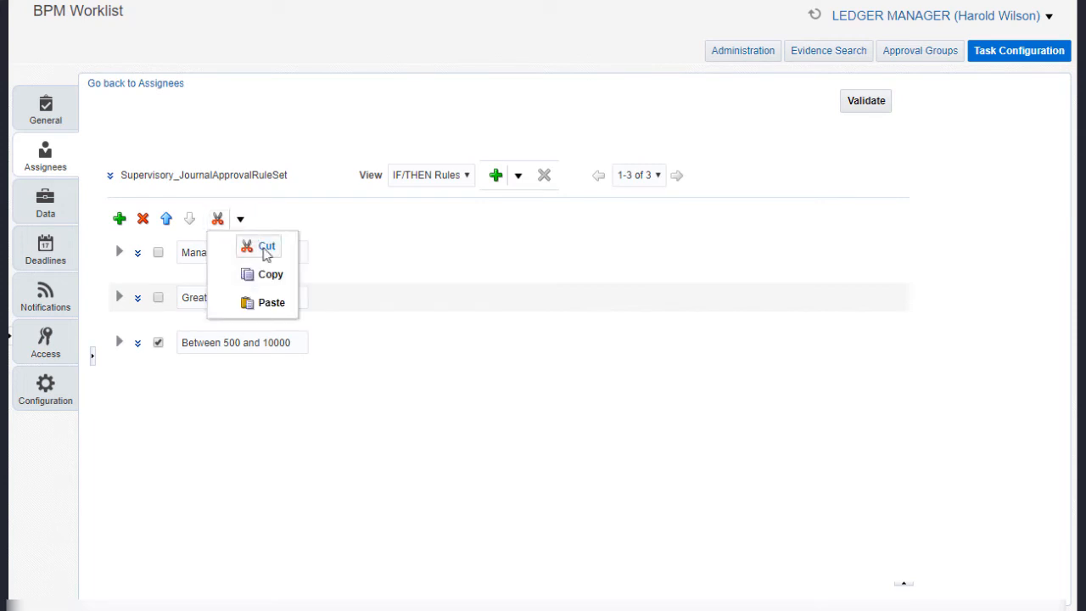
left_click(283, 275)
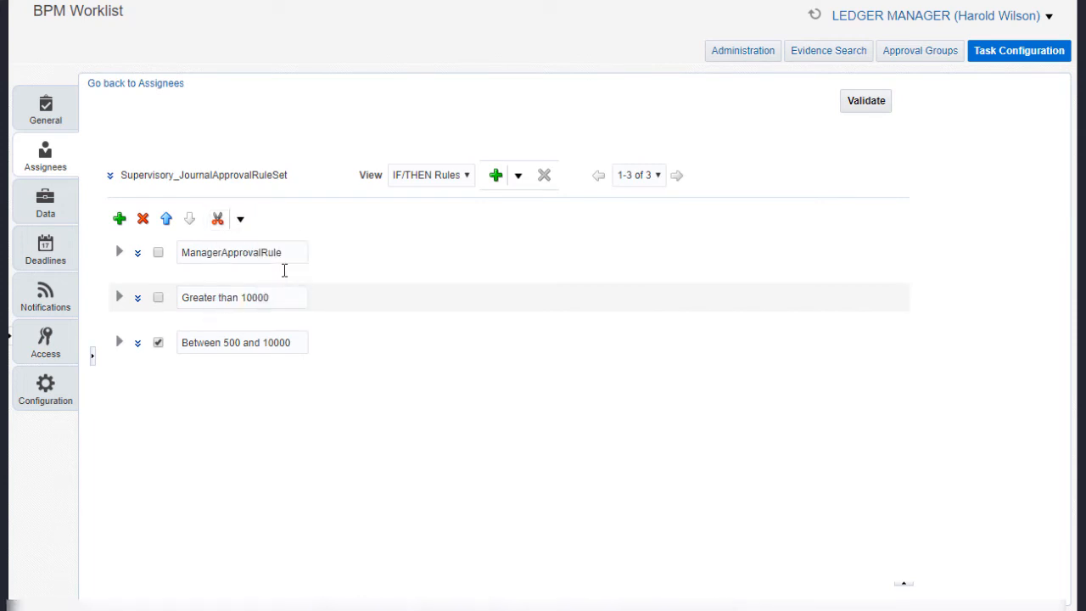
left_click(240, 219)
left_click(282, 303)
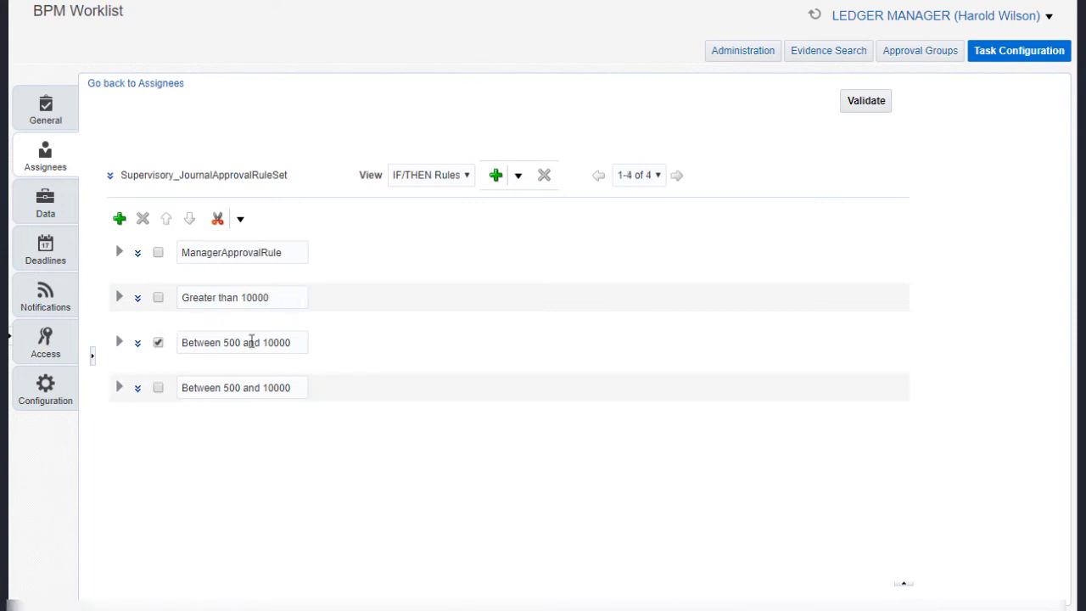
Step: Rename the first of the two Between 500 and 10000 rules as "Less than 500"
left_click(298, 342)
key("ctrl+shift+Left")
key("ctrl+shift+Left")
key("ctrl+shift+Left")
key("ctrl+shift+Left")
type("Le")
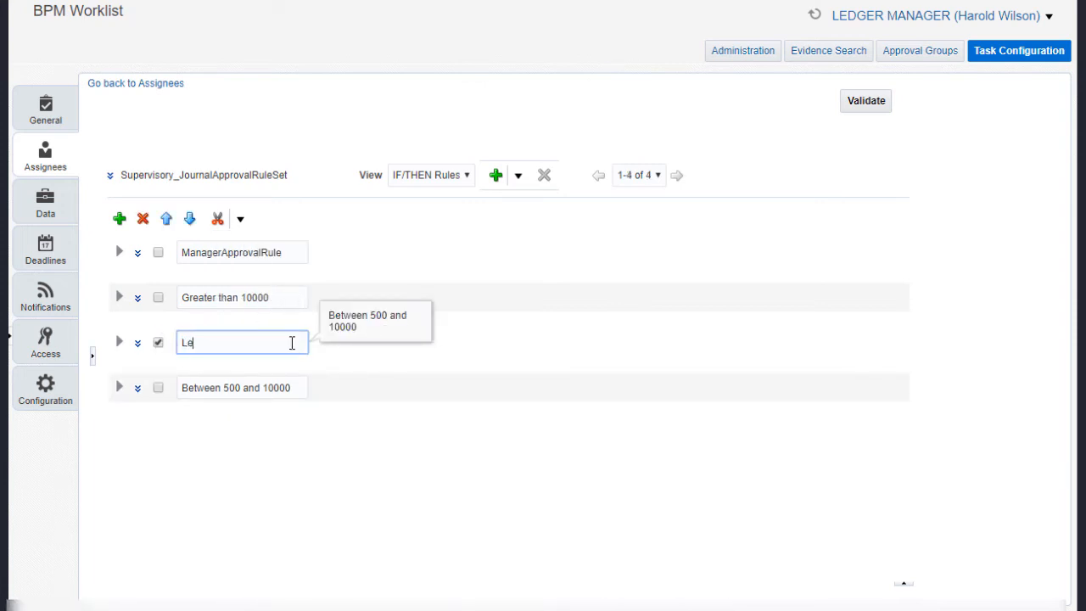
type("ss than 500")
Step: Expand the Less than 500 rule and surround its journal name and Maximum Accounted Amount conditions with one pair of parentheses
left_click(119, 348)
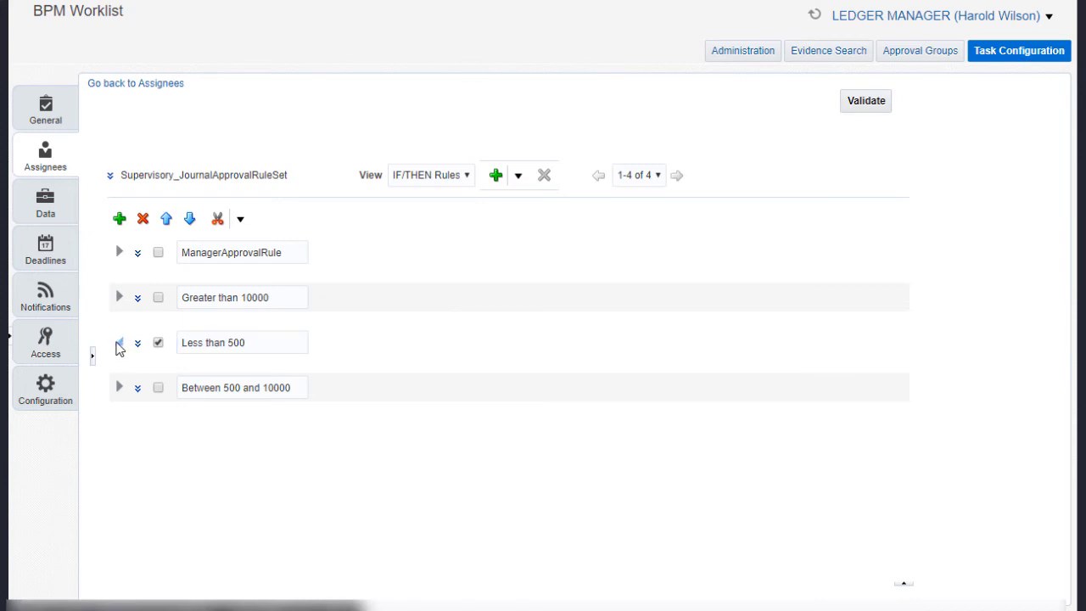
left_click_drag(902, 361, 910, 423)
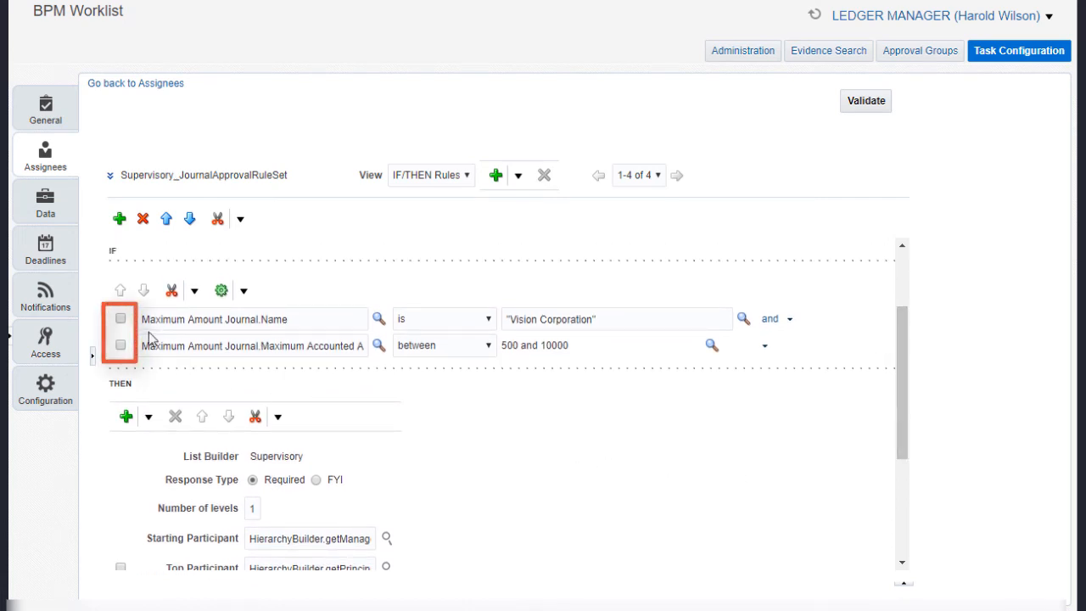
left_click(120, 319)
left_click(122, 346)
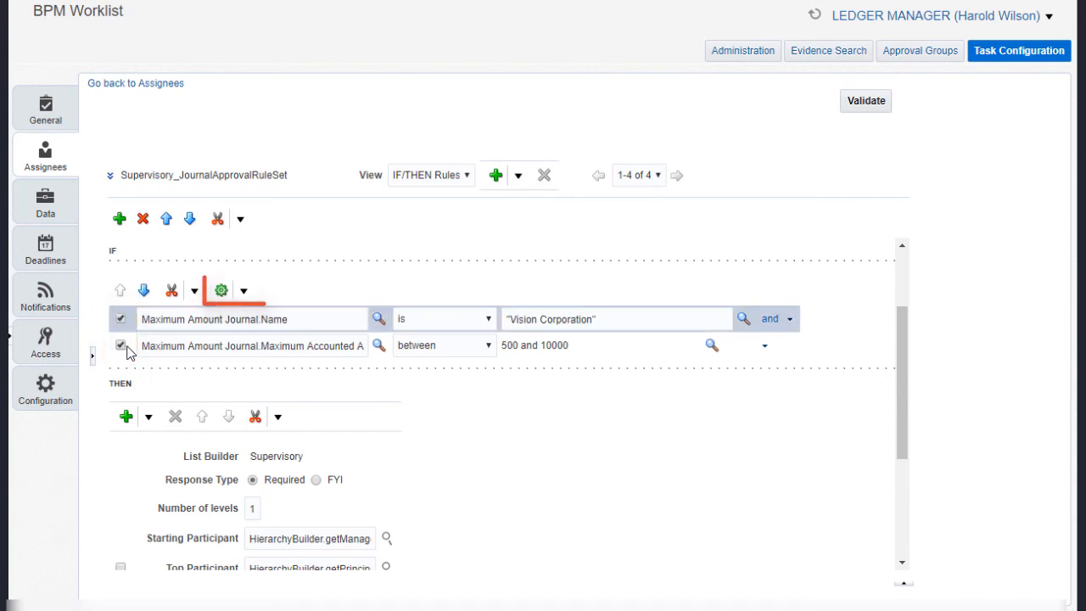
left_click(244, 292)
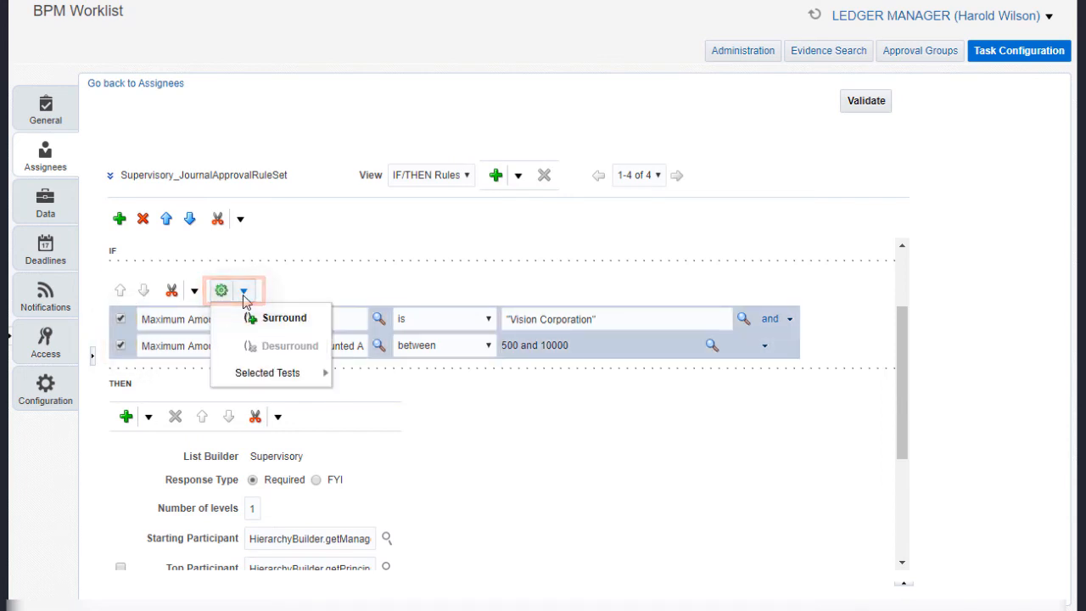
left_click(281, 319)
left_click(281, 319)
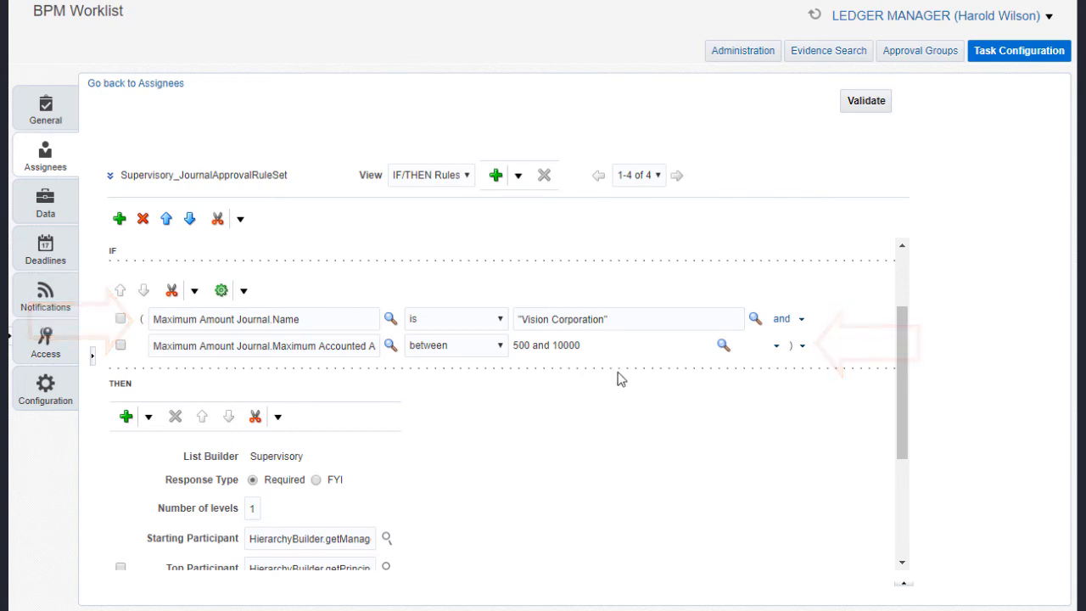
Step: Change the Maximum Accounted Amount condition to same or less than 500 and add a simple test after the parentheses, joined with "or"
left_click(501, 347)
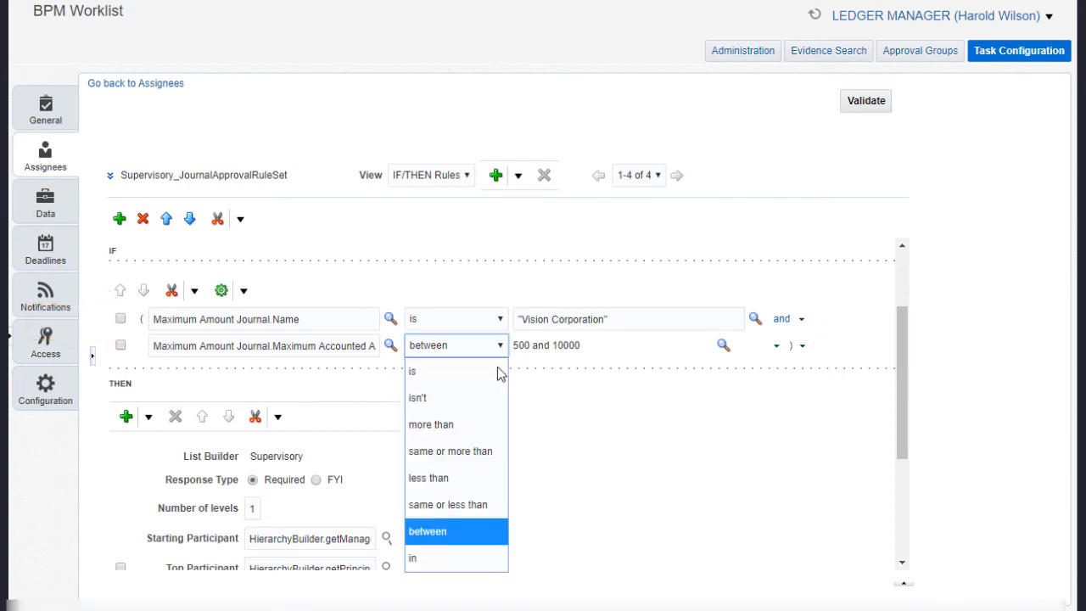
left_click(499, 505)
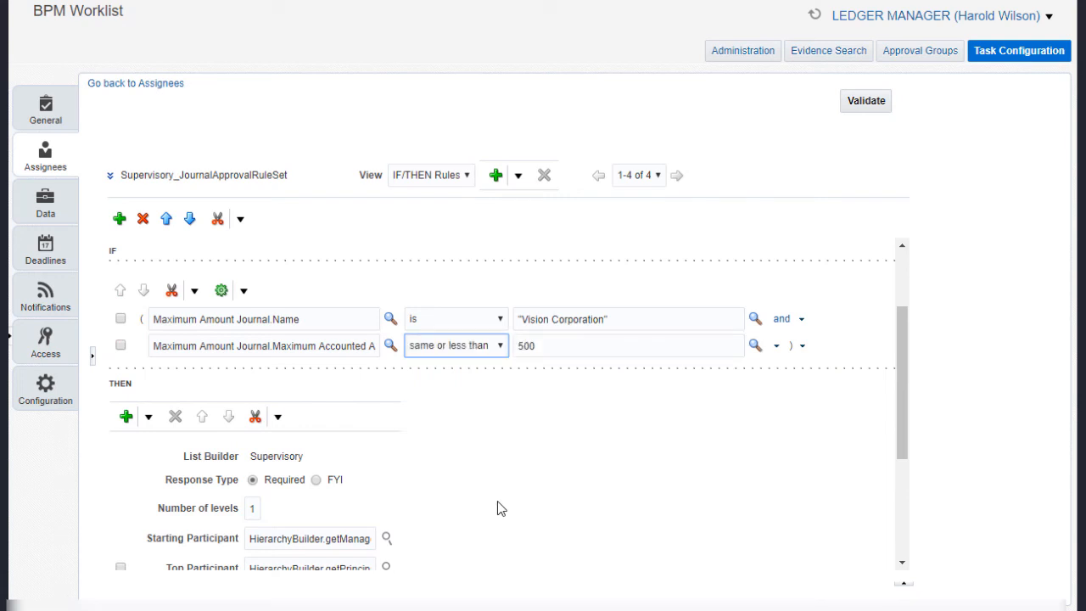
left_click(802, 346)
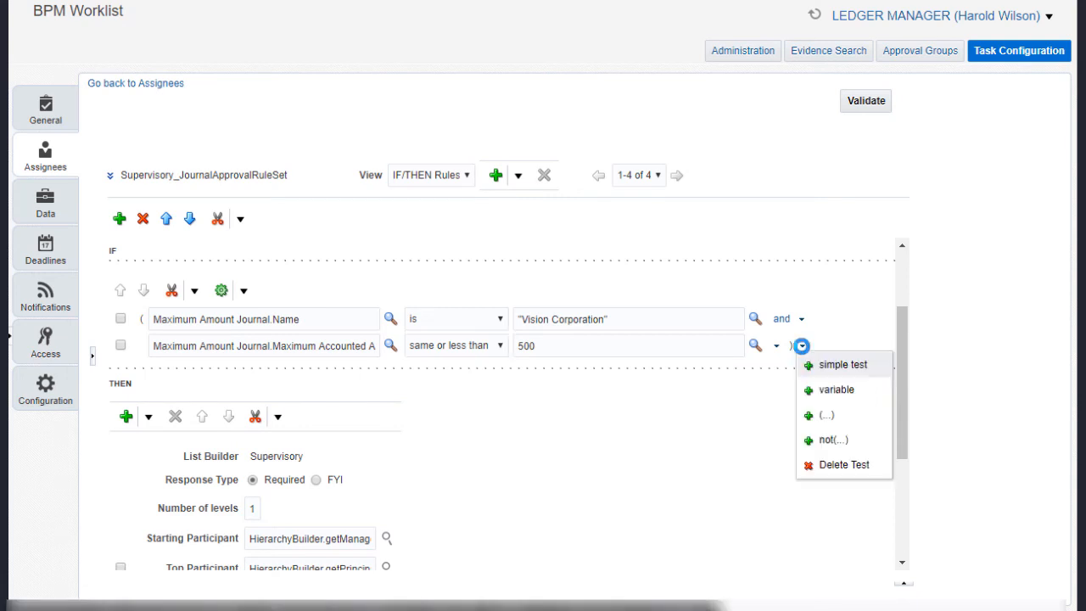
left_click(857, 367)
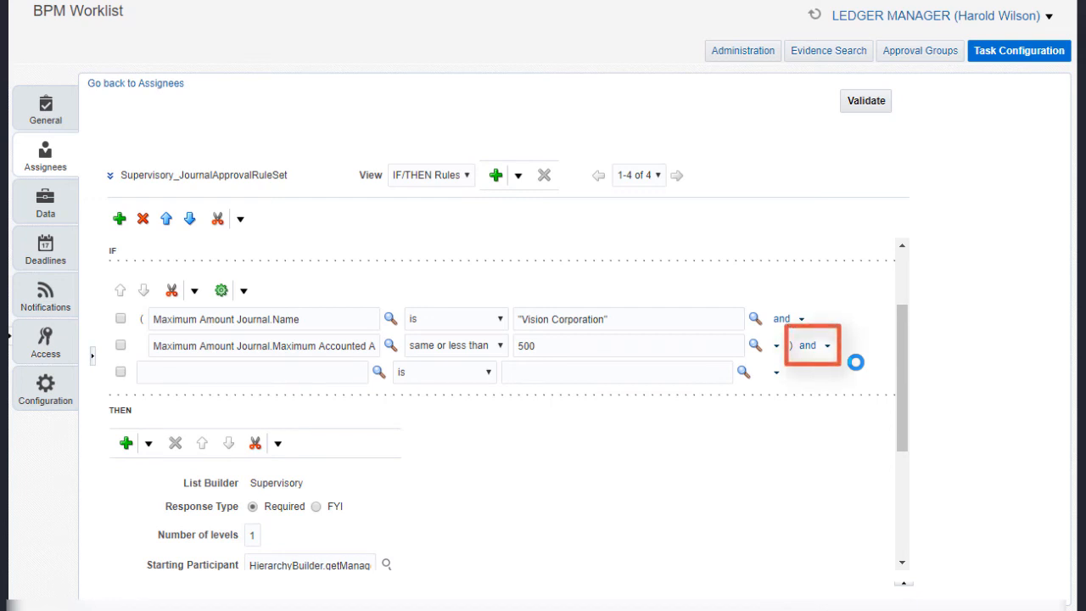
left_click(809, 348)
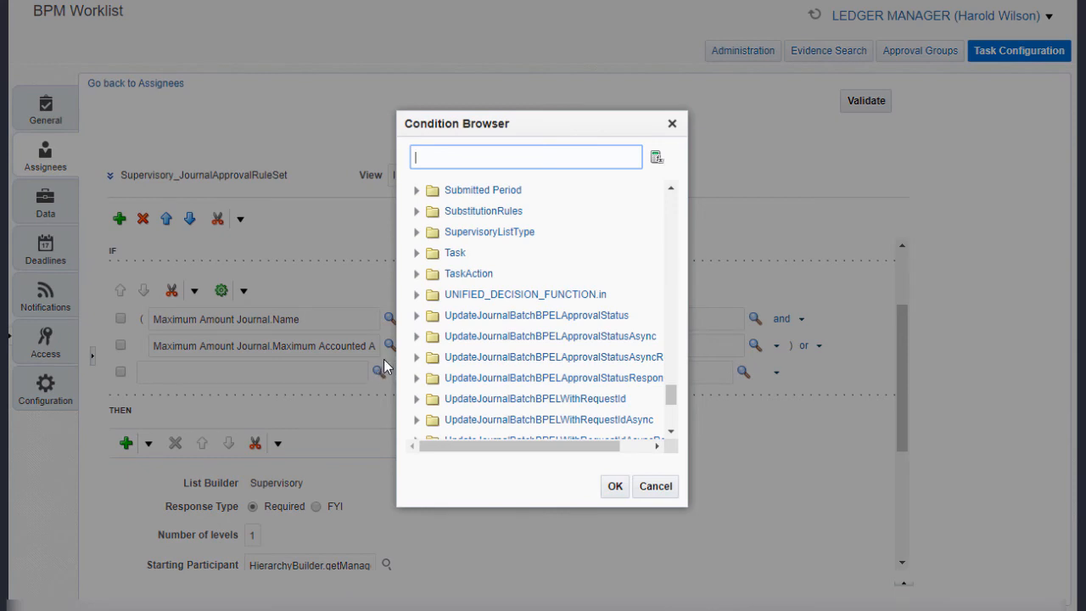
Step: Search the conditions for "Maximum" and use Maximum Amount Journal.Name as the new test's left-hand attribute
type("Maximum")
key("Return")
left_click(417, 231)
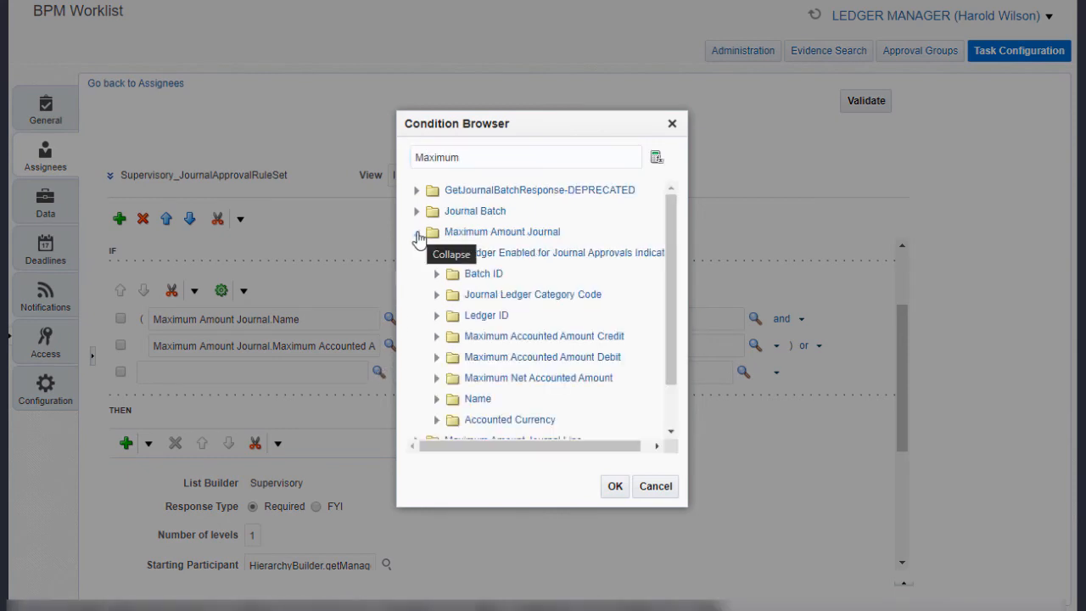
left_click(506, 396)
left_click(615, 486)
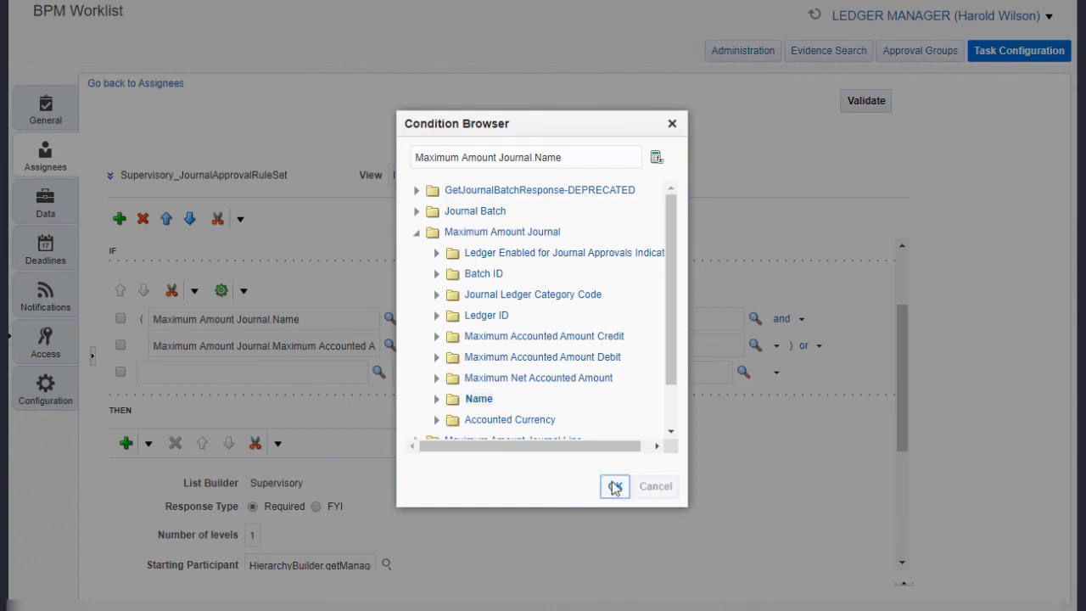
Step: Complete the new test with the operator isn't and the value "Vision Corporation" in quotation marks
left_click(488, 372)
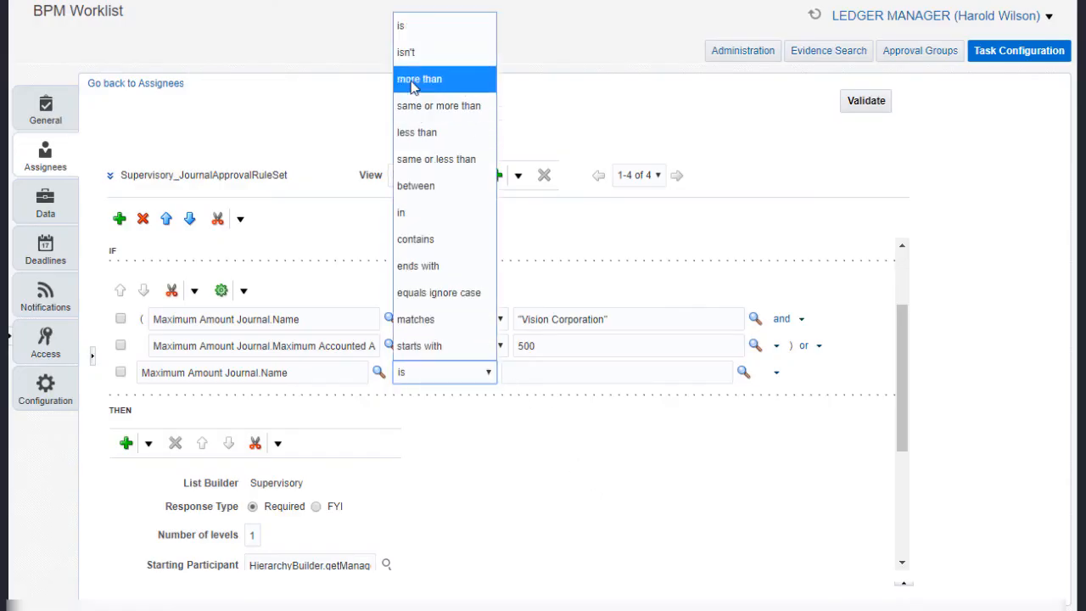
left_click(414, 53)
left_click(665, 372)
type("\"Vision Co")
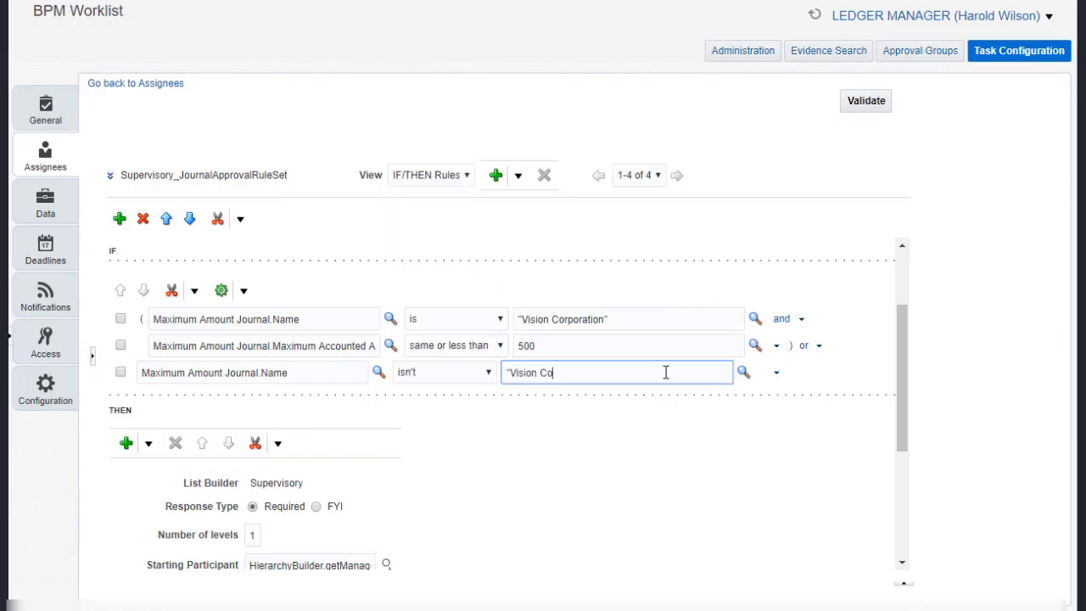
type("rporation\"")
Step: Set Auto Action Enabled to True and Auto Action to "APPROVE", including the quotation marks, for the Less than 500 rule
left_click_drag(901, 417, 902, 464)
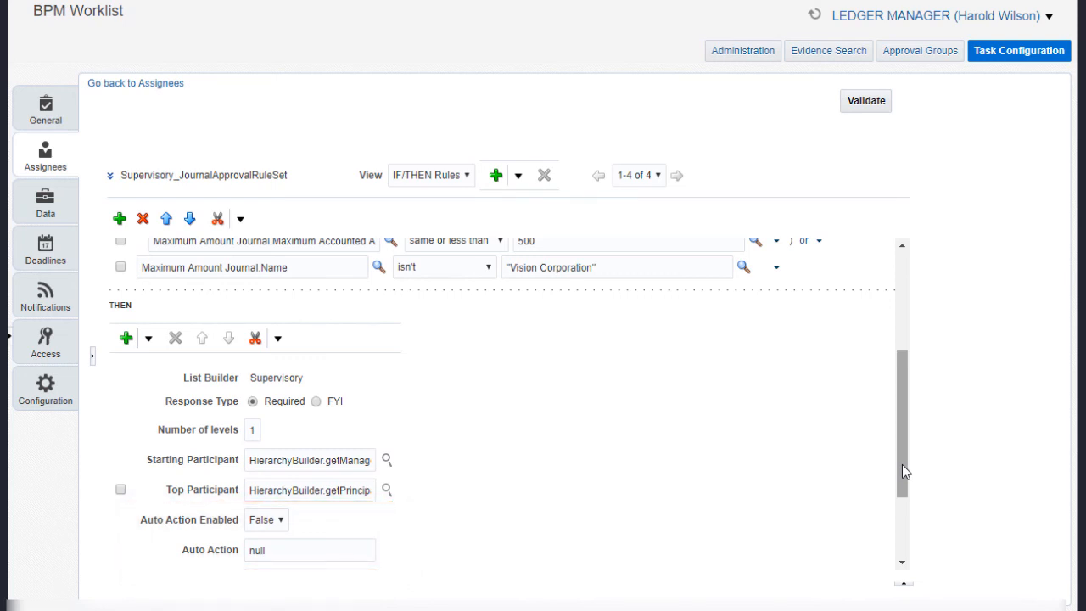
left_click(280, 521)
left_click(280, 547)
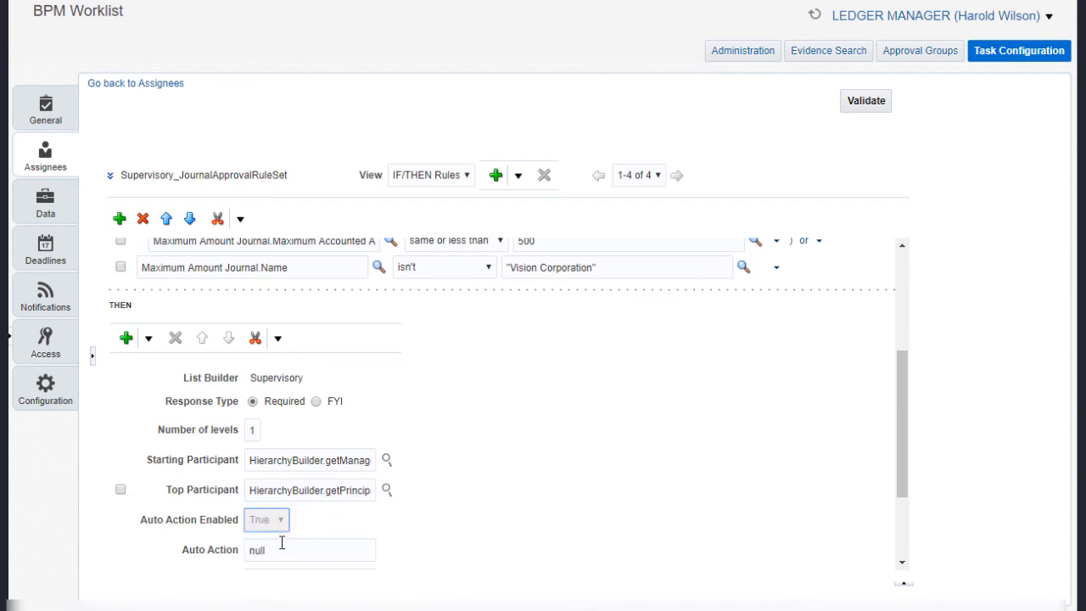
left_click(339, 552)
key("BackSpace")
key("BackSpace")
key("BackSpace")
key("BackSpace")
type("\"APPROVE\"")
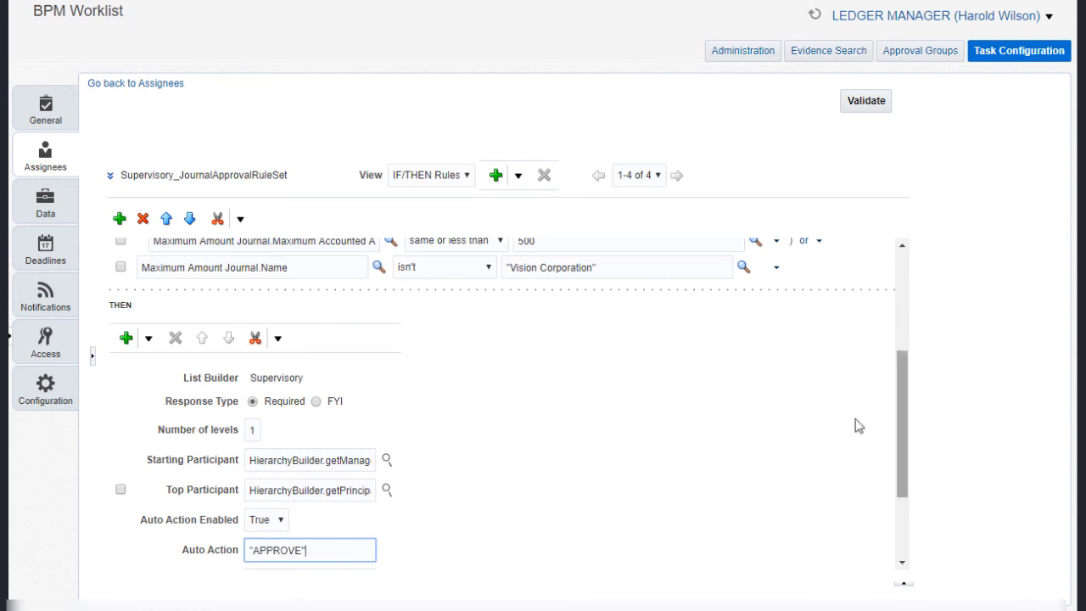
Step: Collapse the Less than 500 rule and commit the FinGlJournalApproval task configuration without entering a comment
left_click_drag(903, 420, 905, 307)
left_click(120, 343)
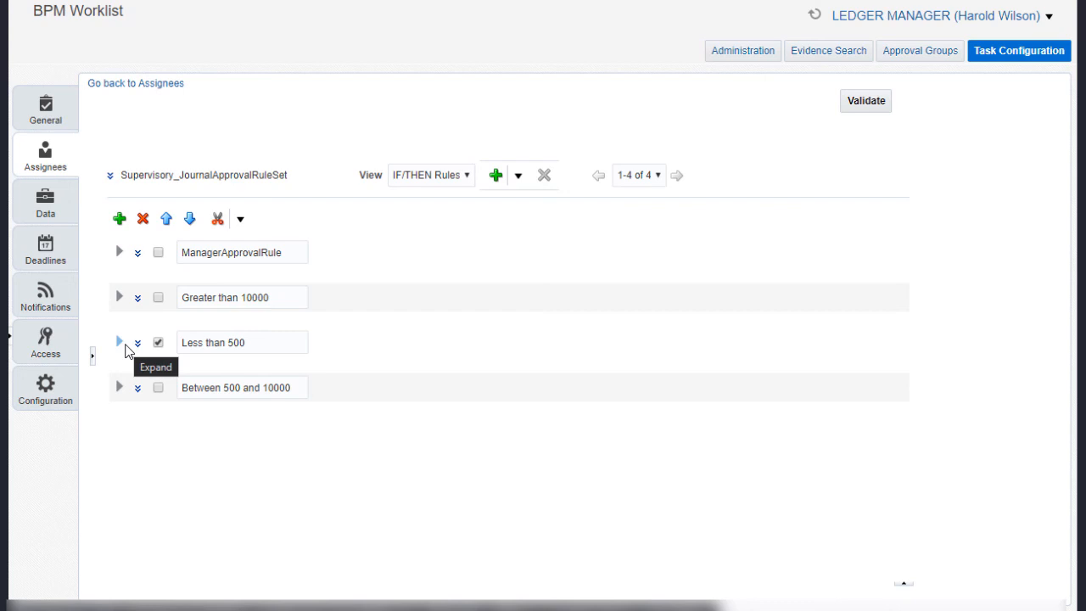
left_click(10, 340)
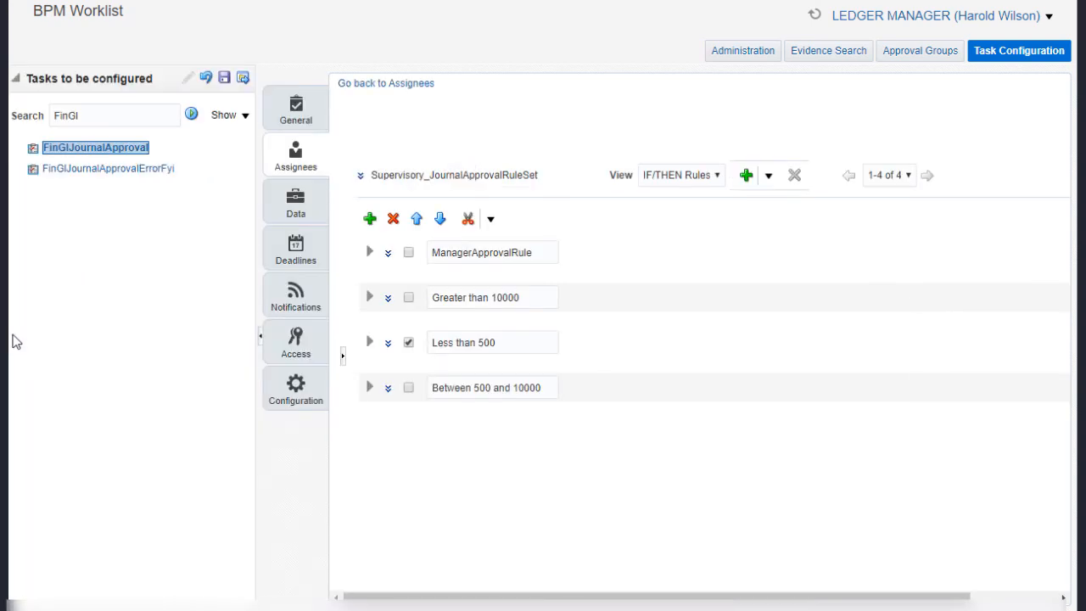
left_click(243, 80)
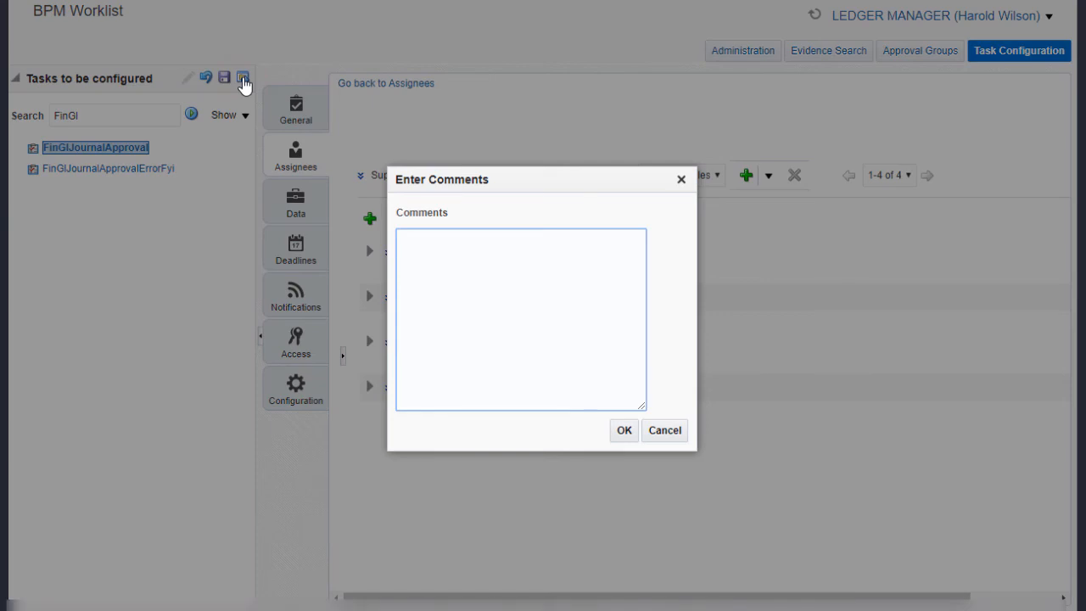
left_click(622, 430)
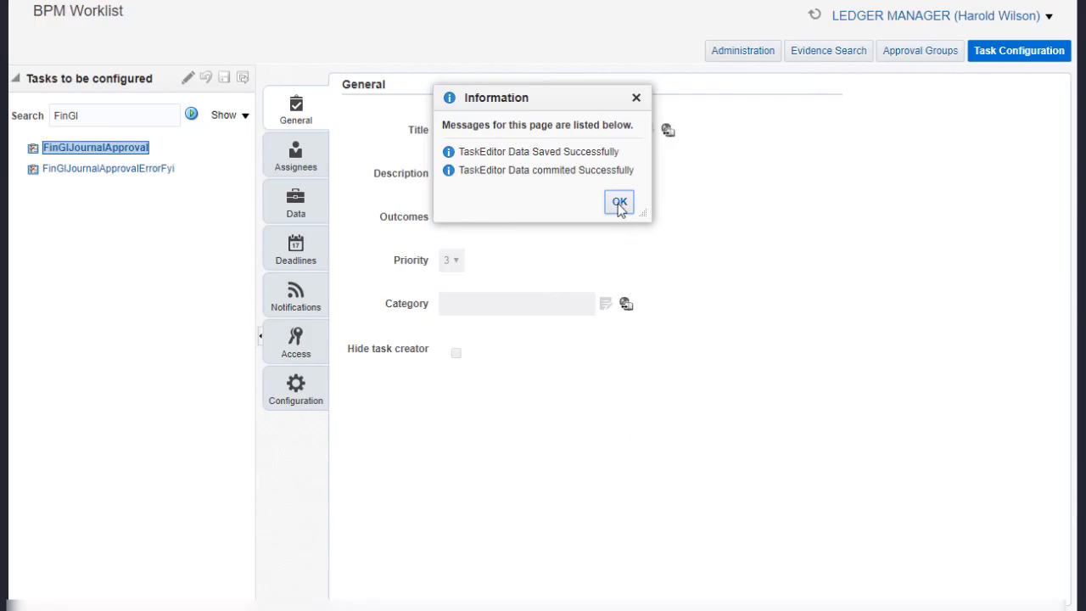
left_click(619, 203)
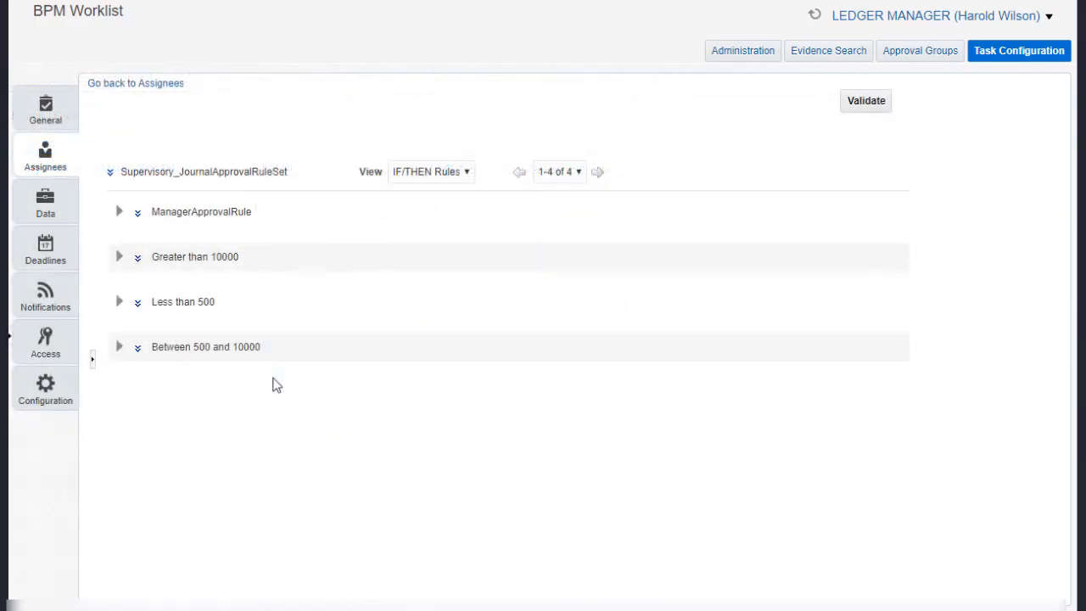